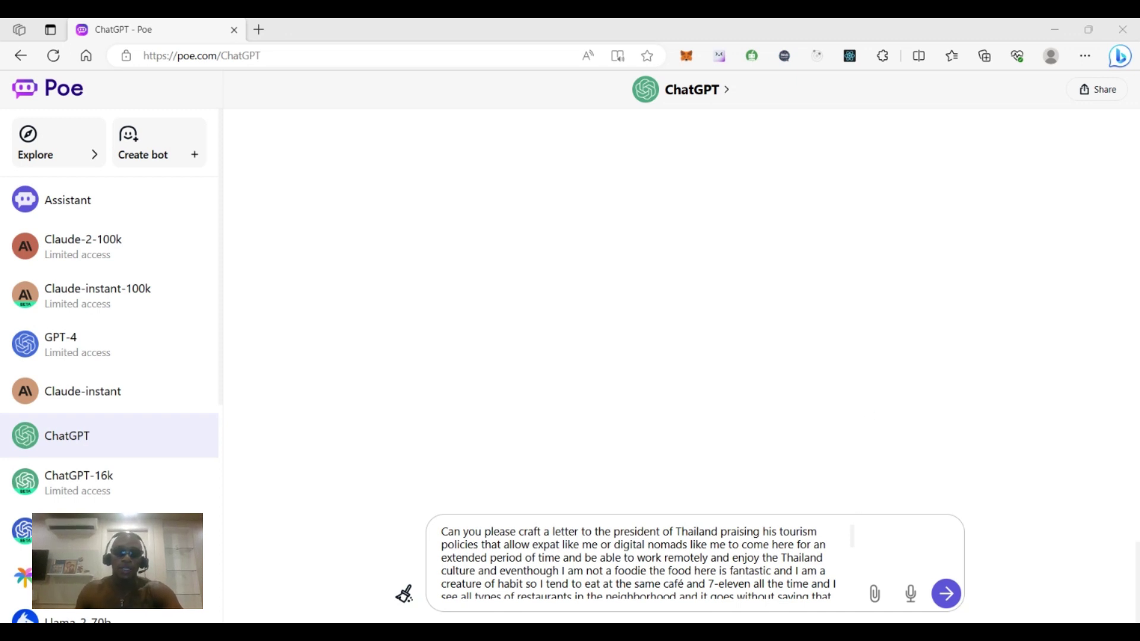
- Scroll through the drafted request about clean beaches and street sweepers to its '(thumbs up)' ending
{"action": "scroll", "coordinate": [639, 561], "scroll_direction": "down", "scroll_amount": 5}
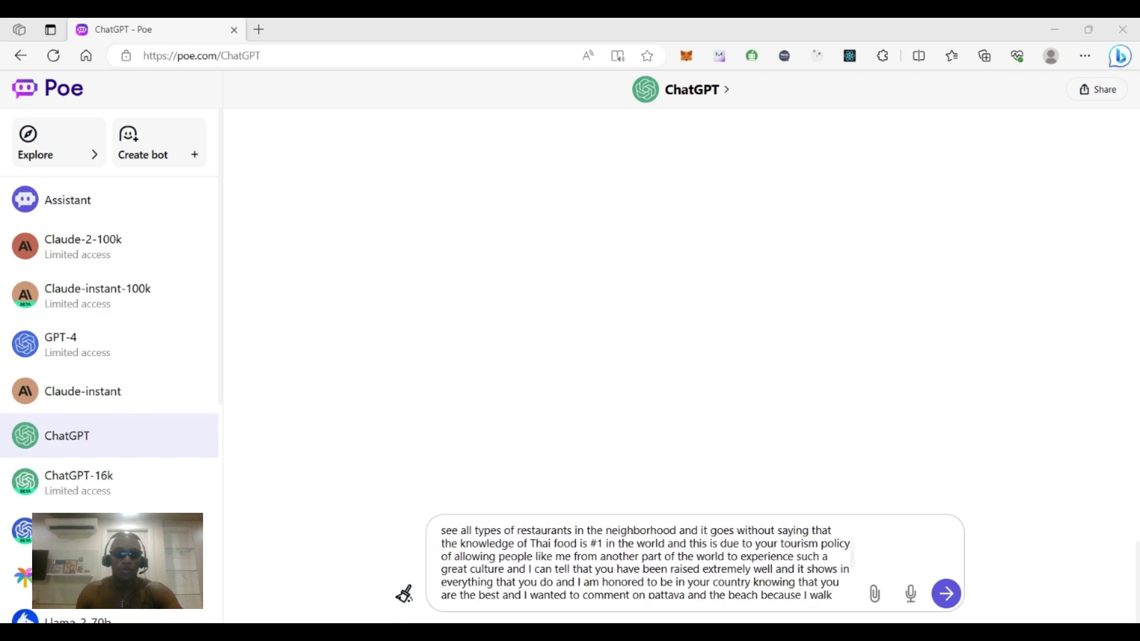
{"action": "scroll", "coordinate": [639, 561], "scroll_direction": "up", "scroll_amount": 5}
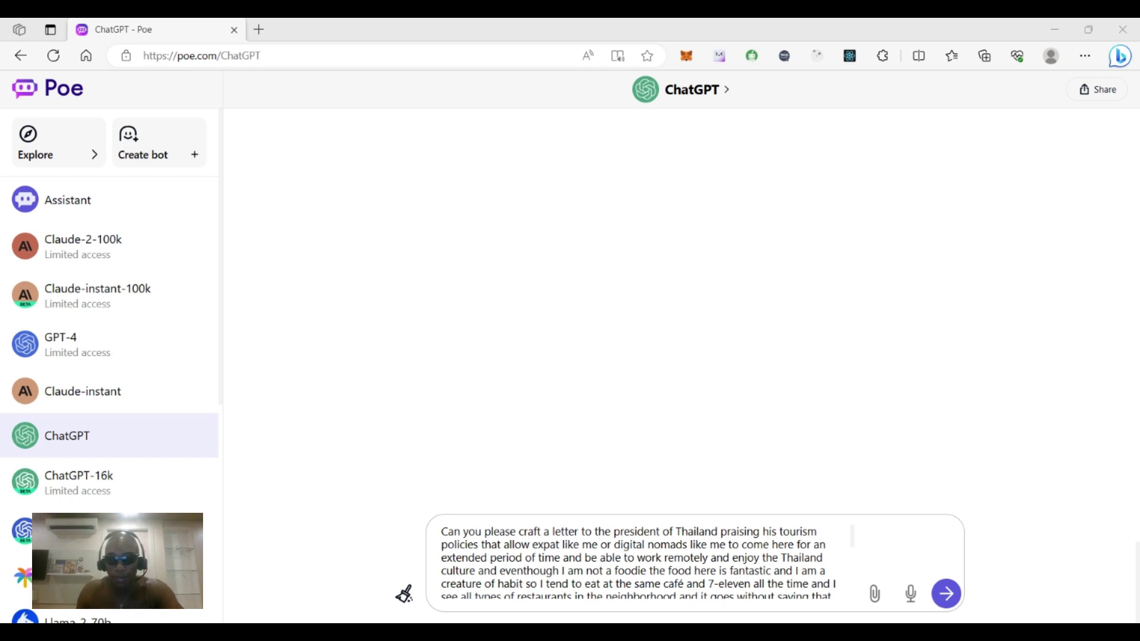
{"action": "scroll", "coordinate": [646, 561], "scroll_direction": "down", "scroll_amount": 1}
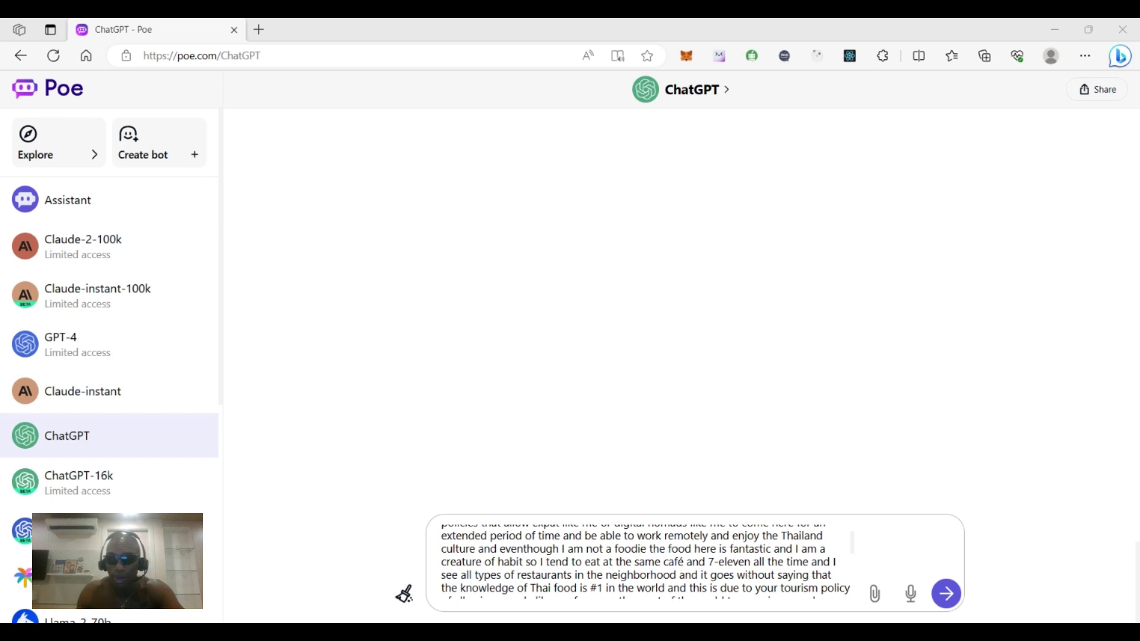
{"action": "scroll", "coordinate": [645, 562], "scroll_direction": "down", "scroll_amount": 1}
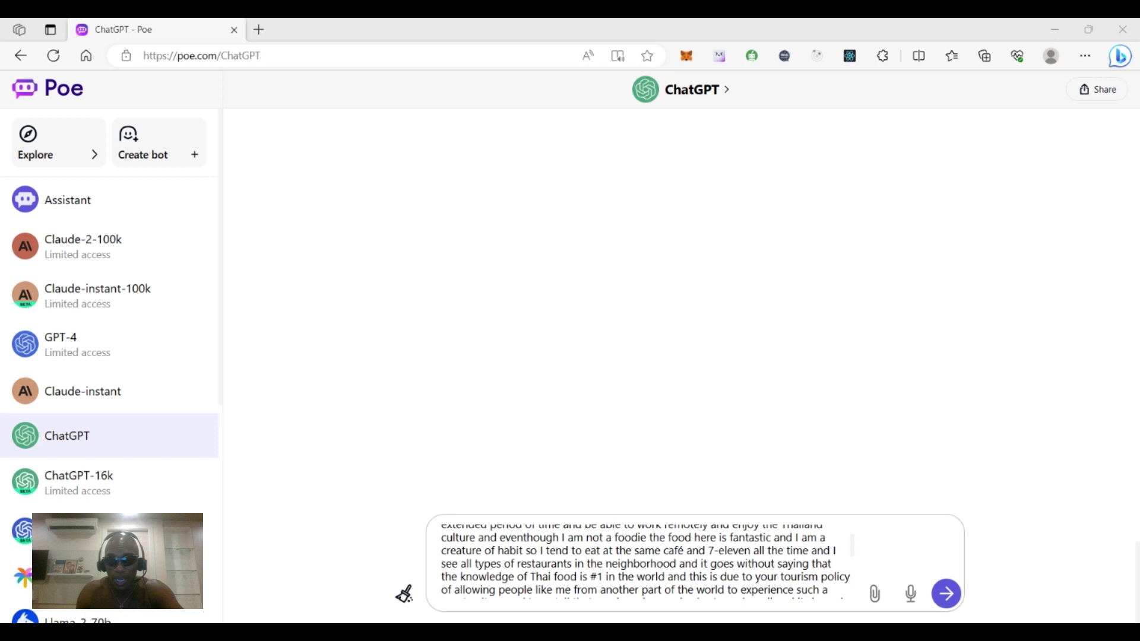
{"action": "scroll", "coordinate": [646, 562], "scroll_direction": "down", "scroll_amount": 1}
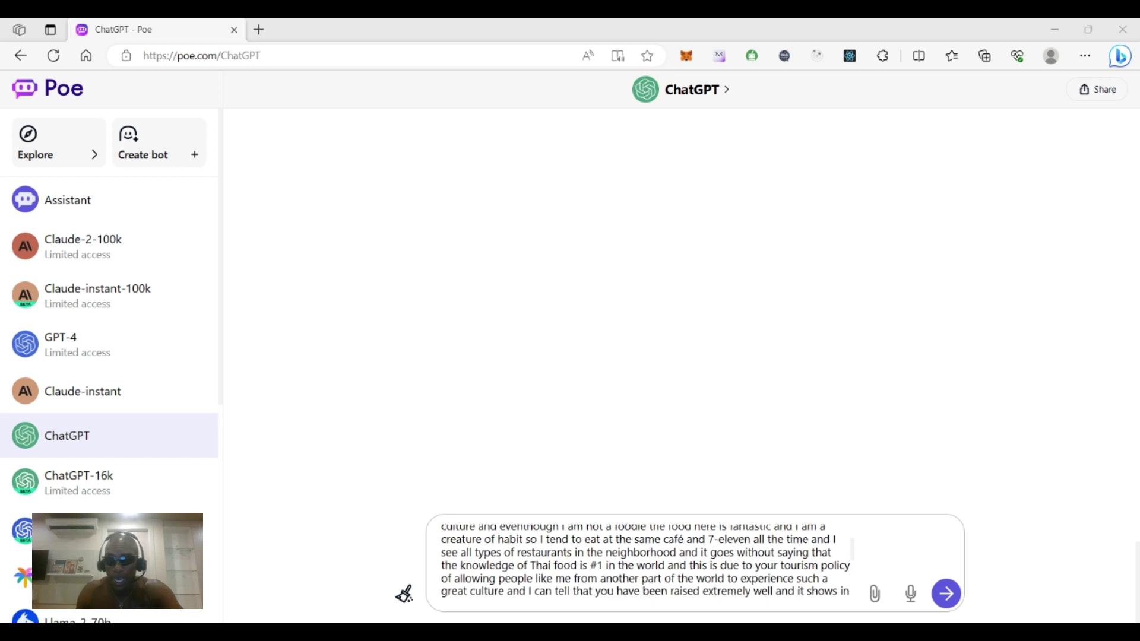
{"action": "scroll", "coordinate": [646, 562], "scroll_direction": "down", "scroll_amount": 1}
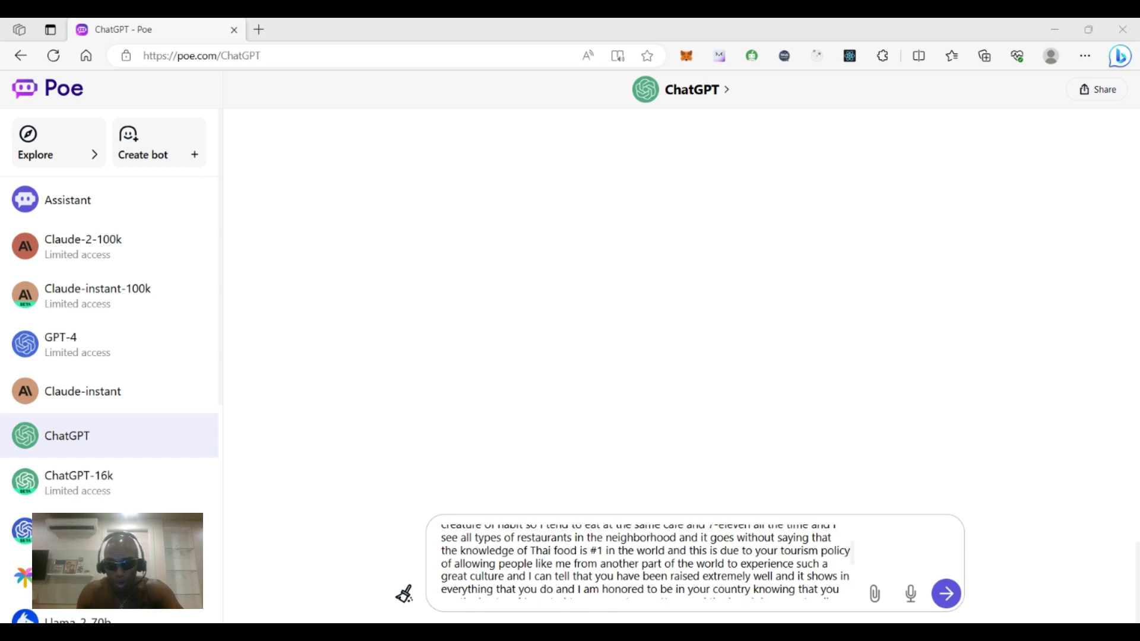
{"action": "scroll", "coordinate": [646, 562], "scroll_direction": "down", "scroll_amount": 1}
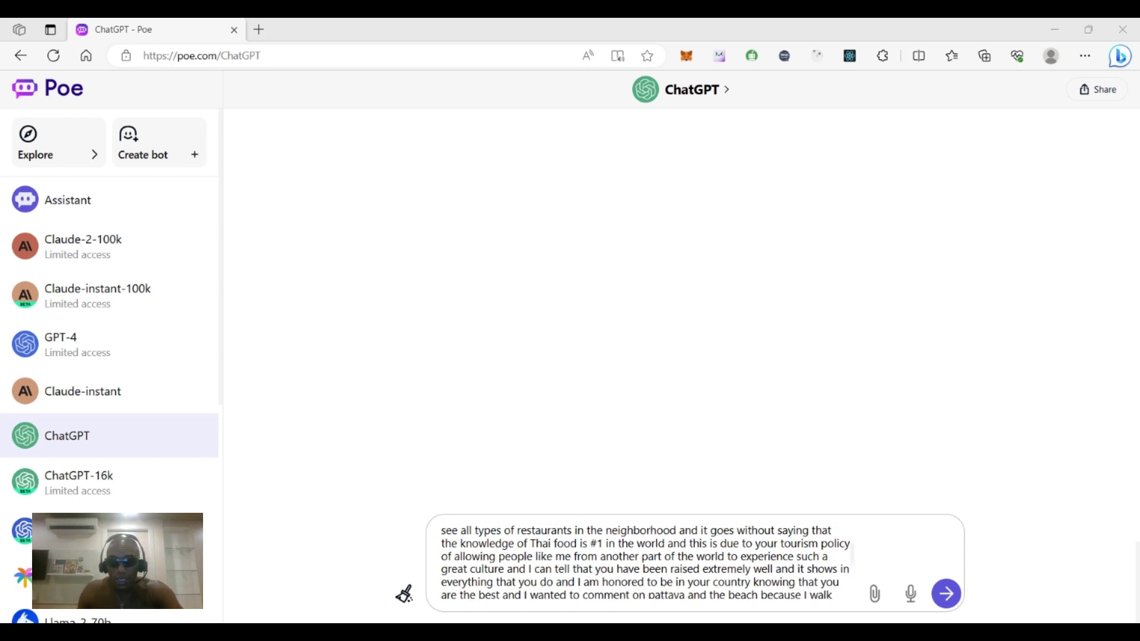
{"action": "scroll", "coordinate": [645, 562], "scroll_direction": "down", "scroll_amount": 1}
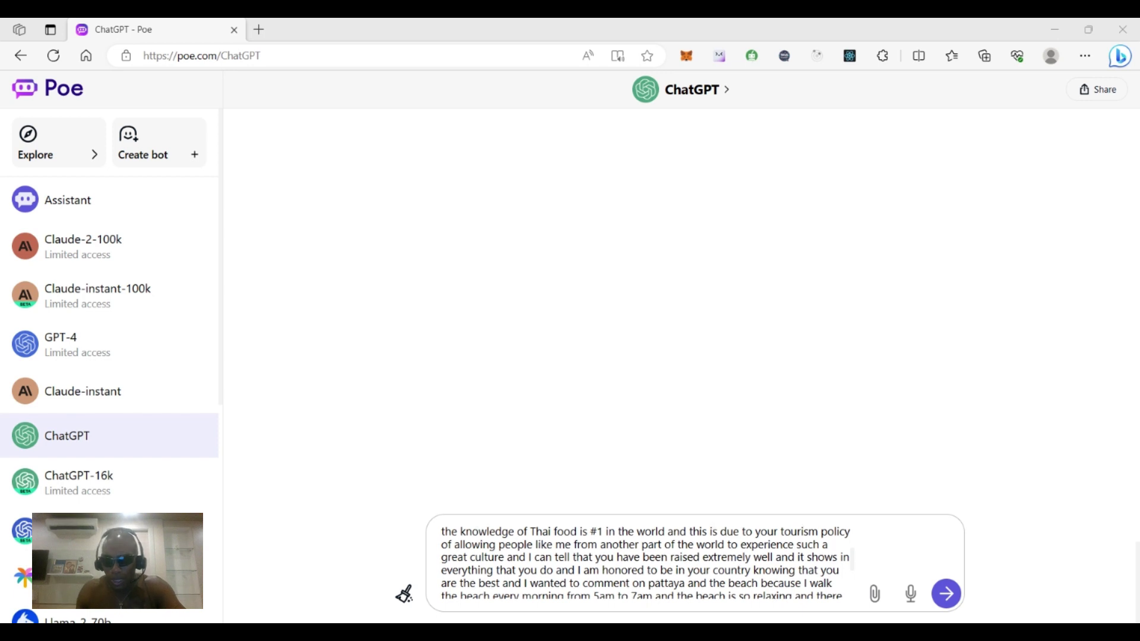
{"action": "scroll", "coordinate": [645, 562], "scroll_direction": "down", "scroll_amount": 1}
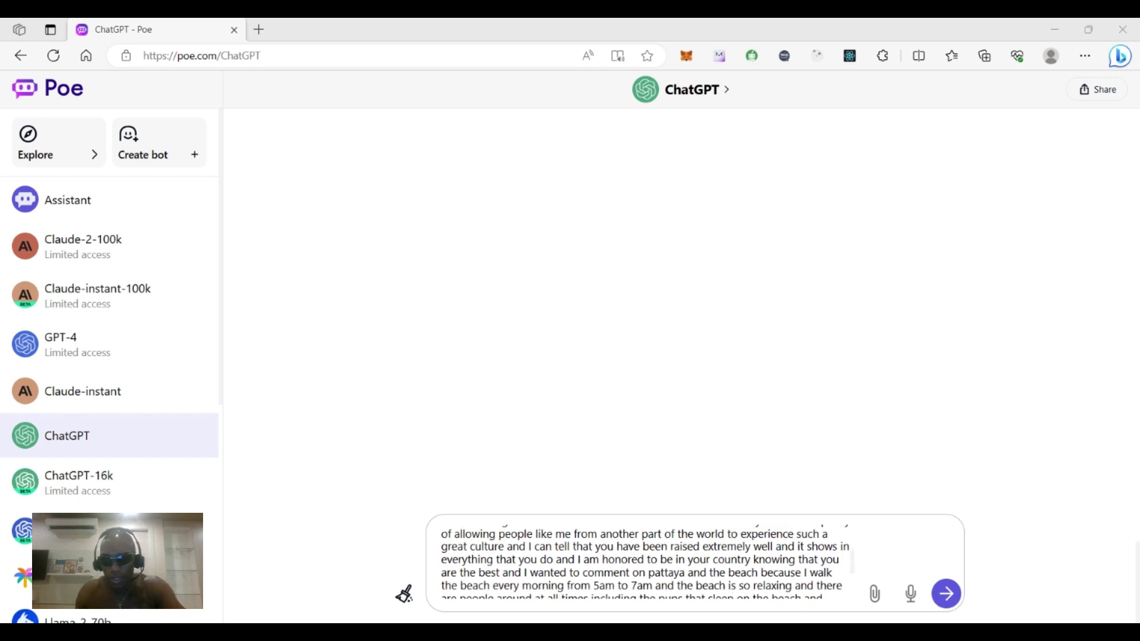
{"action": "scroll", "coordinate": [646, 562], "scroll_direction": "down", "scroll_amount": 1}
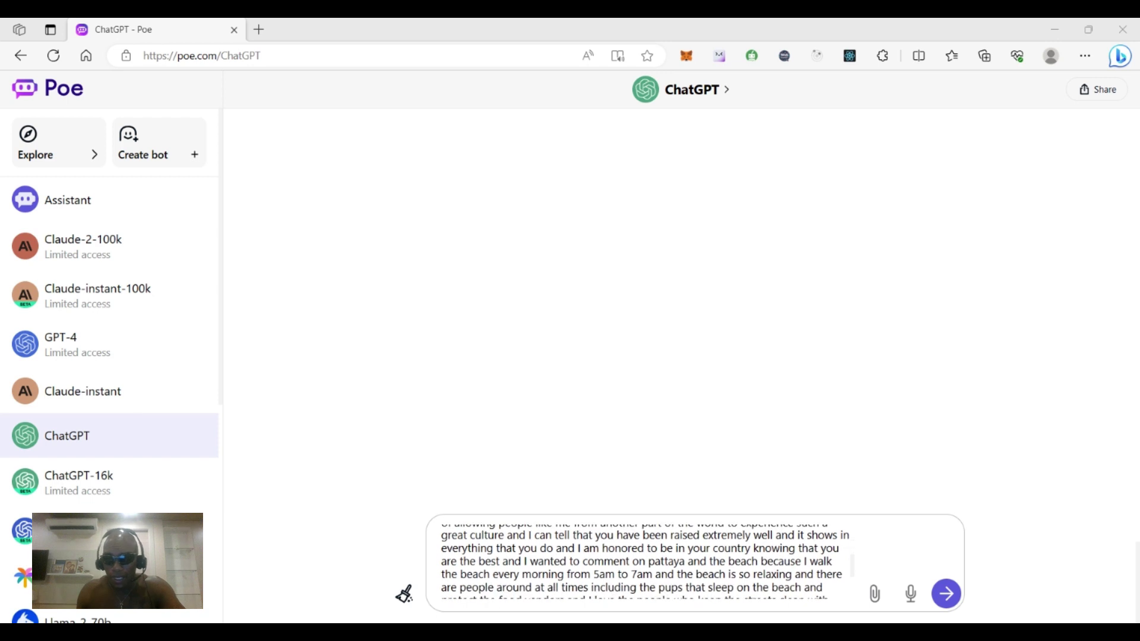
{"action": "scroll", "coordinate": [645, 561], "scroll_direction": "down", "scroll_amount": 1}
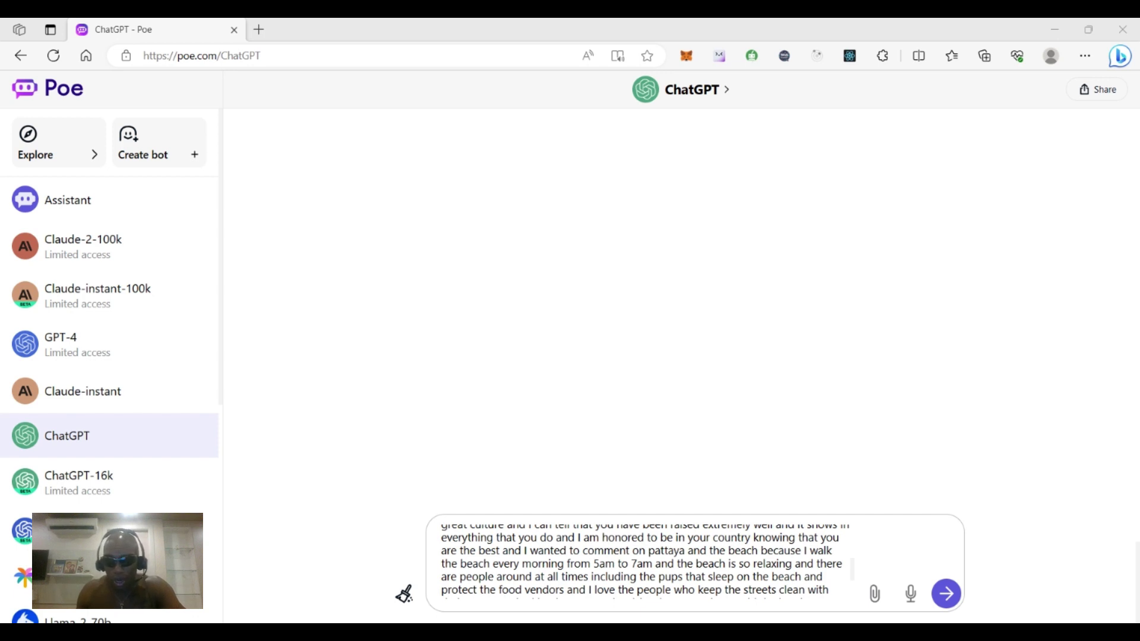
{"action": "scroll", "coordinate": [645, 562], "scroll_direction": "down", "scroll_amount": 1}
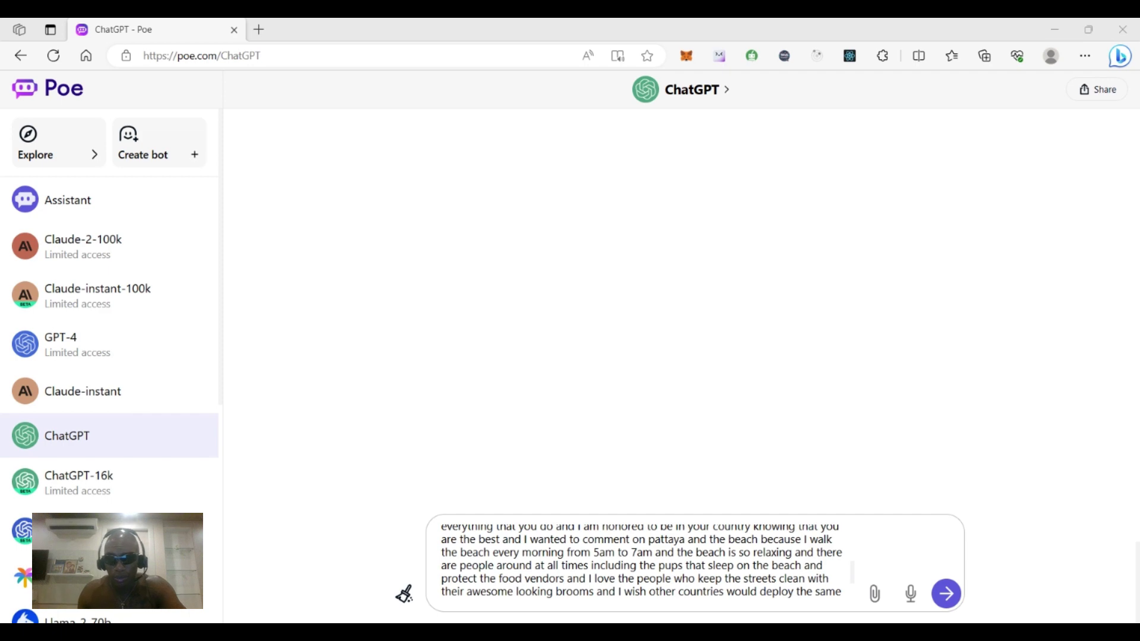
{"action": "scroll", "coordinate": [641, 561], "scroll_direction": "down", "scroll_amount": 1}
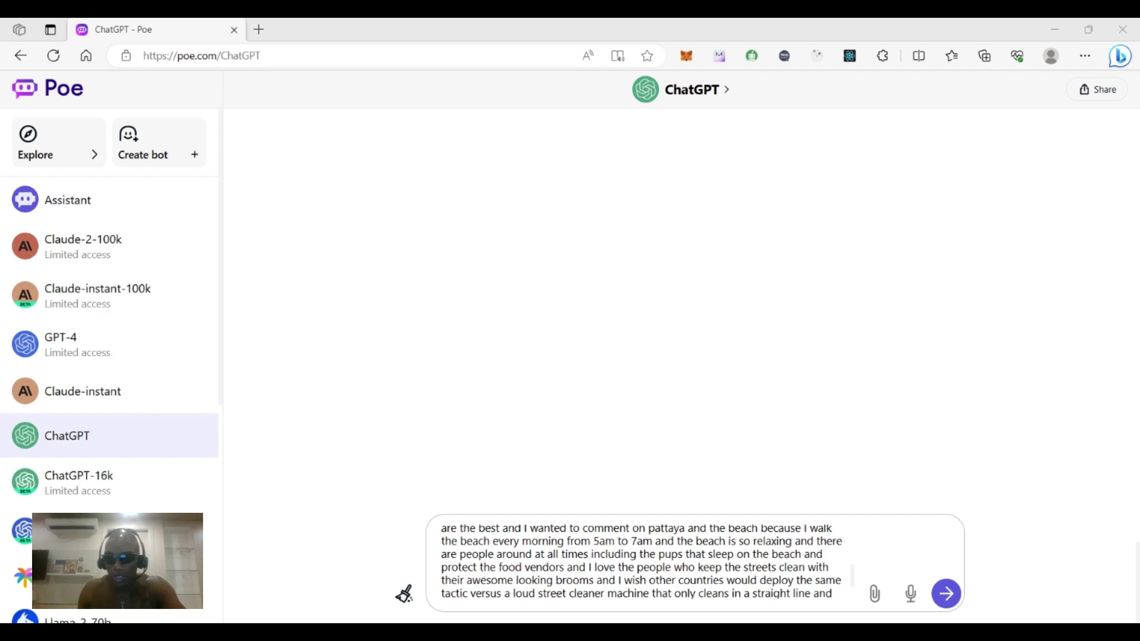
{"action": "scroll", "coordinate": [641, 561], "scroll_direction": "down", "scroll_amount": 1}
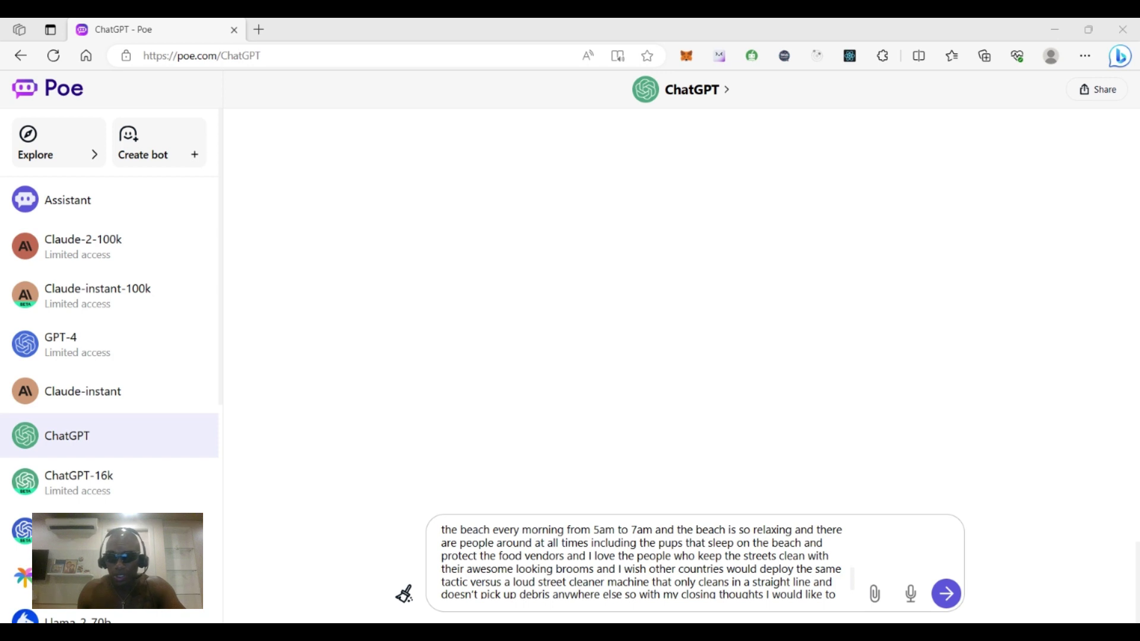
{"action": "scroll", "coordinate": [641, 562], "scroll_direction": "down", "scroll_amount": 1}
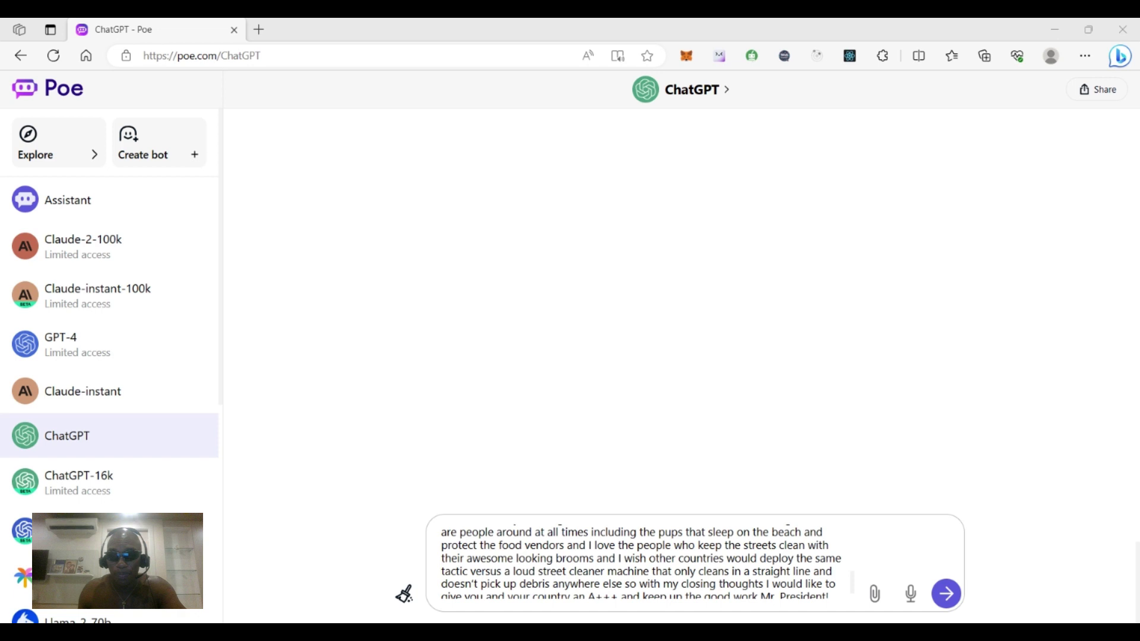
{"action": "scroll", "coordinate": [641, 562], "scroll_direction": "down", "scroll_amount": 1}
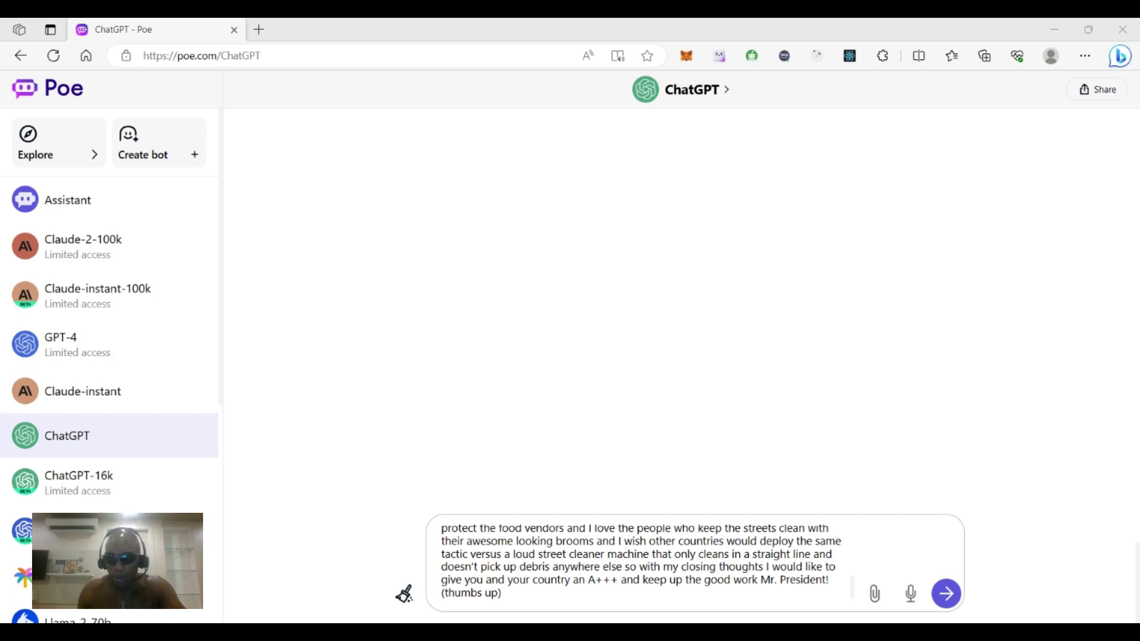
- Add a request to address the letter to the President using his full name if findable
{"action": "left_click", "coordinate": [500, 592]}
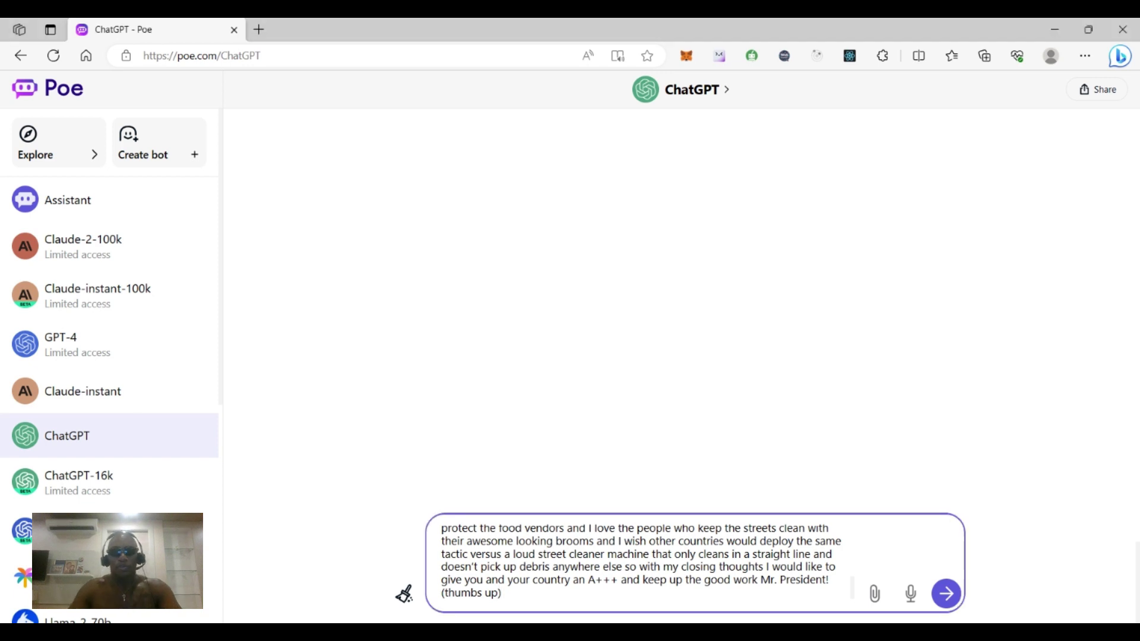
{"action": "type", "text": "adn"}
{"action": "key", "text": "BackSpace"}
{"action": "key", "text": "BackSpace"}
{"action": "key", "text": "BackSpace"}
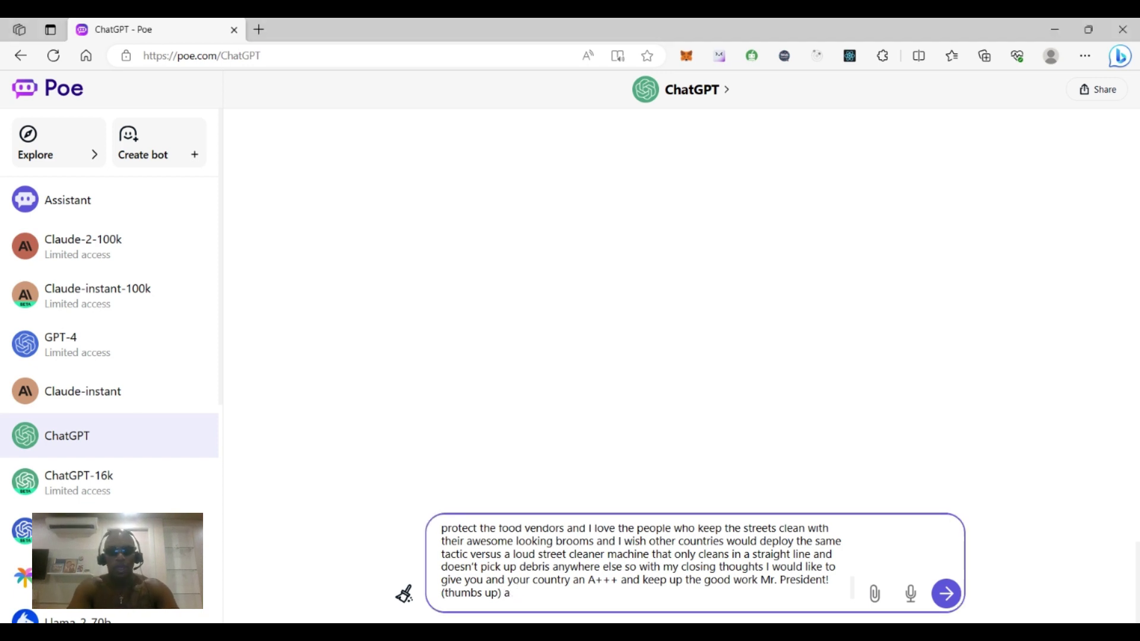
{"action": "type", "text": "nd"}
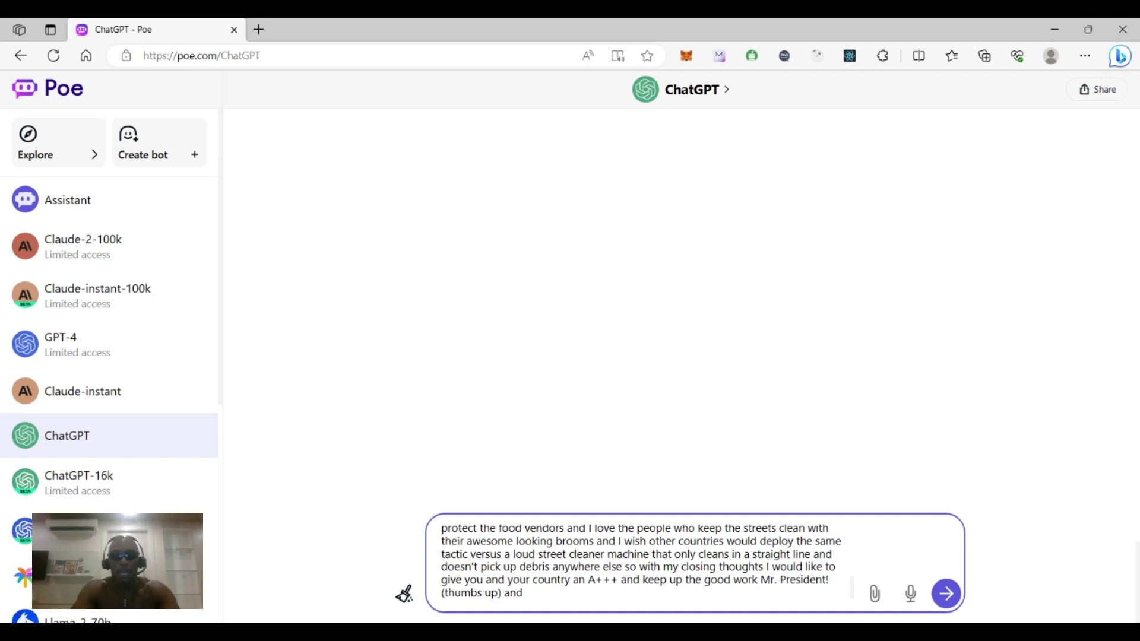
{"action": "type", "text": "can you"}
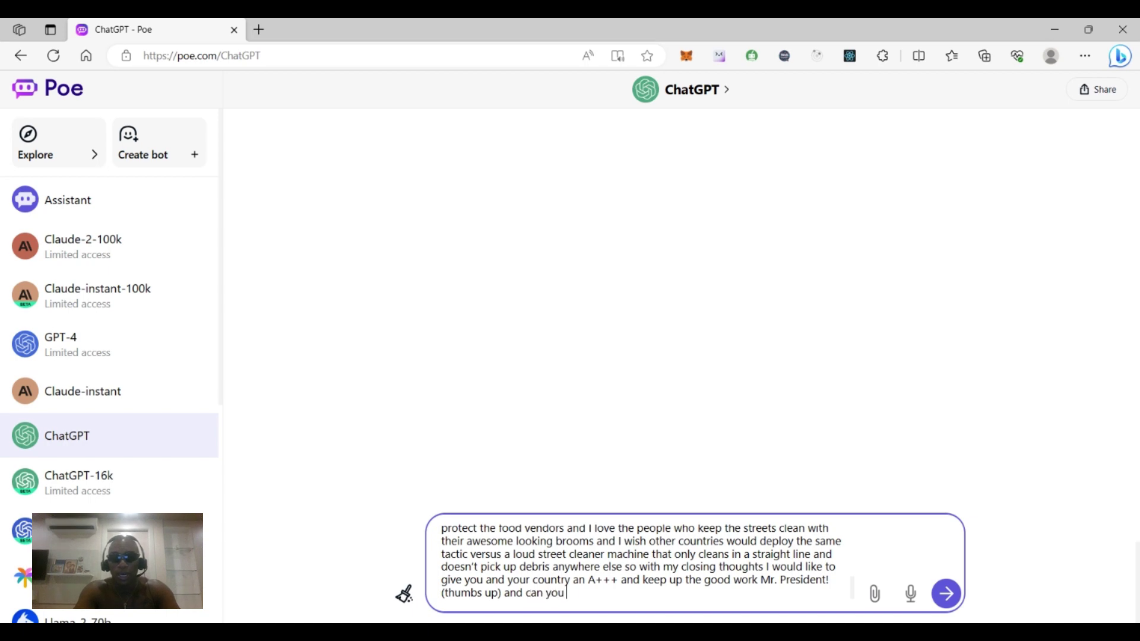
{"action": "type", "text": " address it toe"}
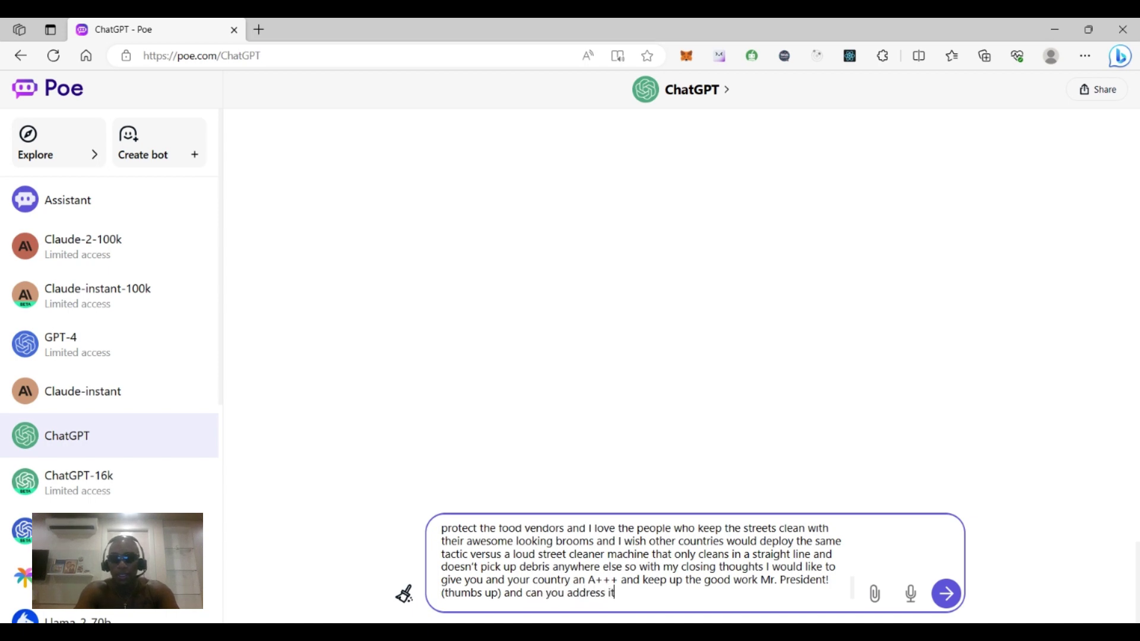
{"action": "key", "text": "BackSpace"}
{"action": "key", "text": "BackSpace"}
{"action": "key", "text": "BackSpace"}
{"action": "type", "text": "o the Pre"}
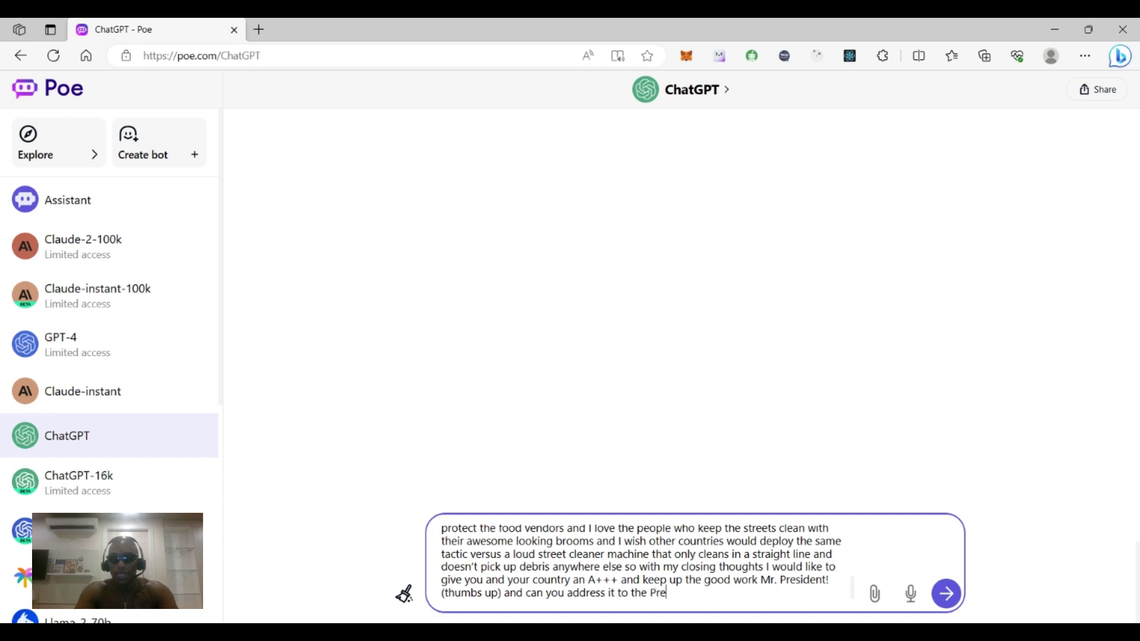
{"action": "type", "text": "sident "}
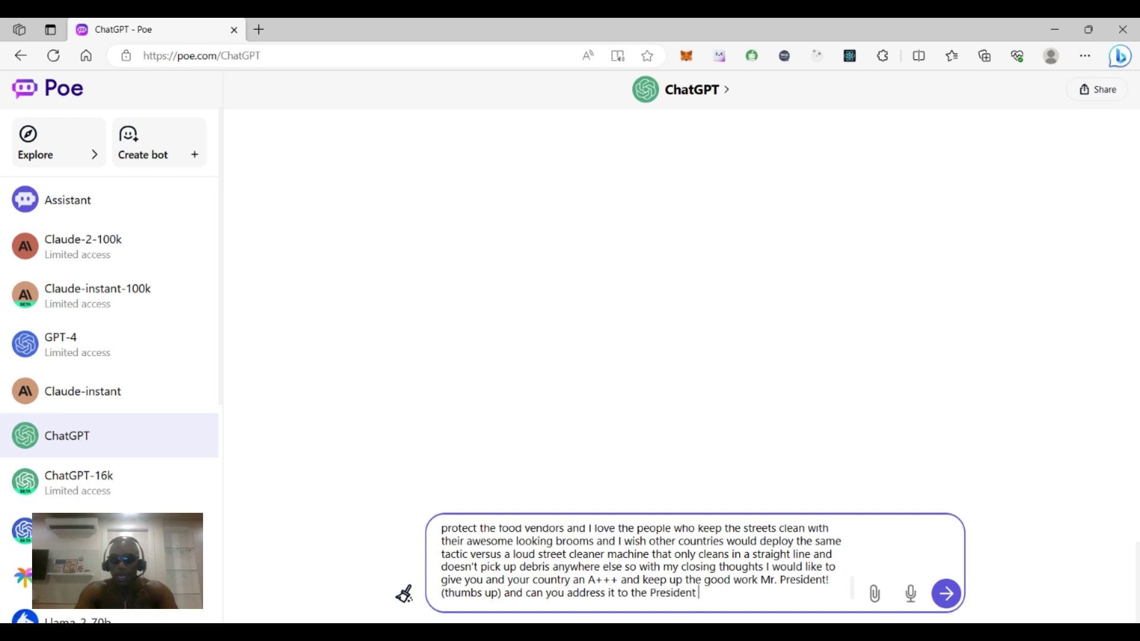
{"action": "type", "text": "and use"}
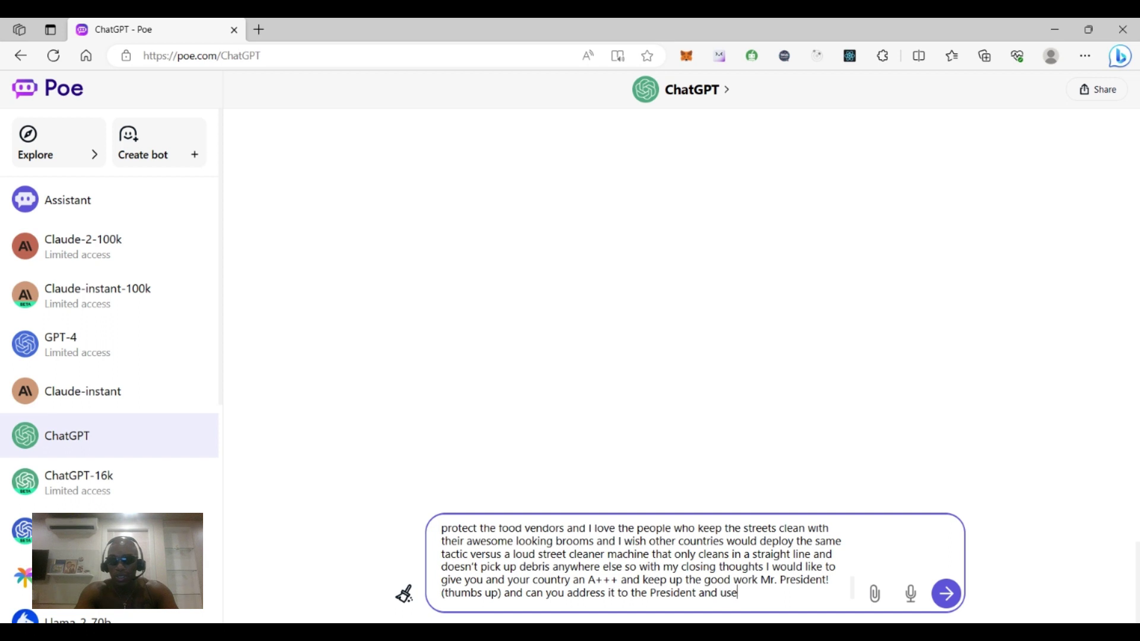
{"action": "type", "text": " his full name if yo"}
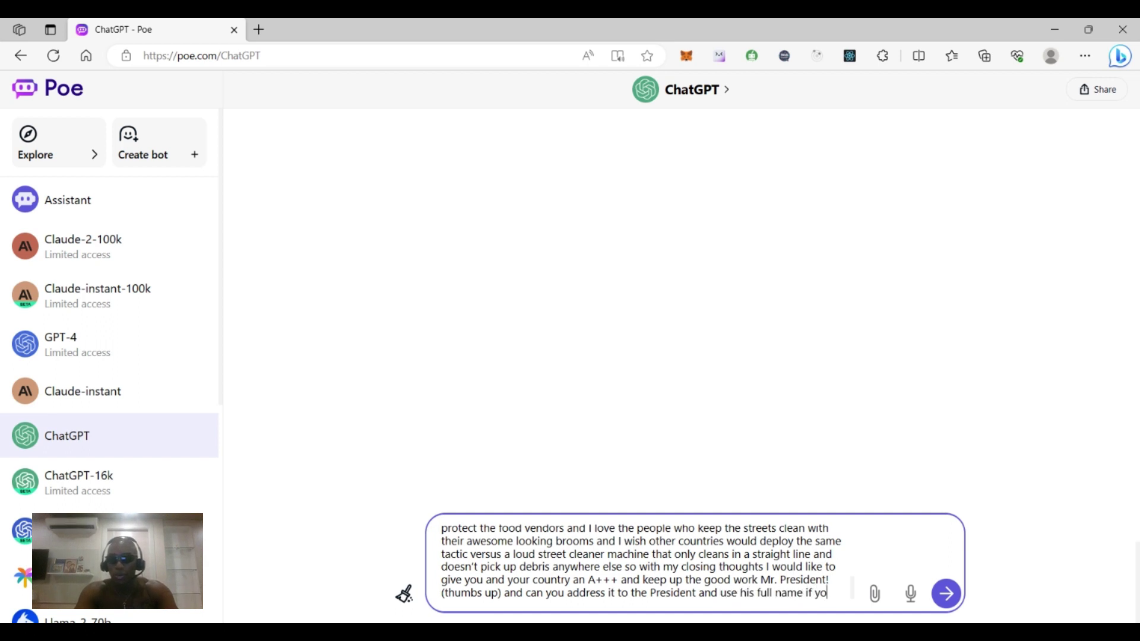
{"action": "type", "text": "u can find it and"}
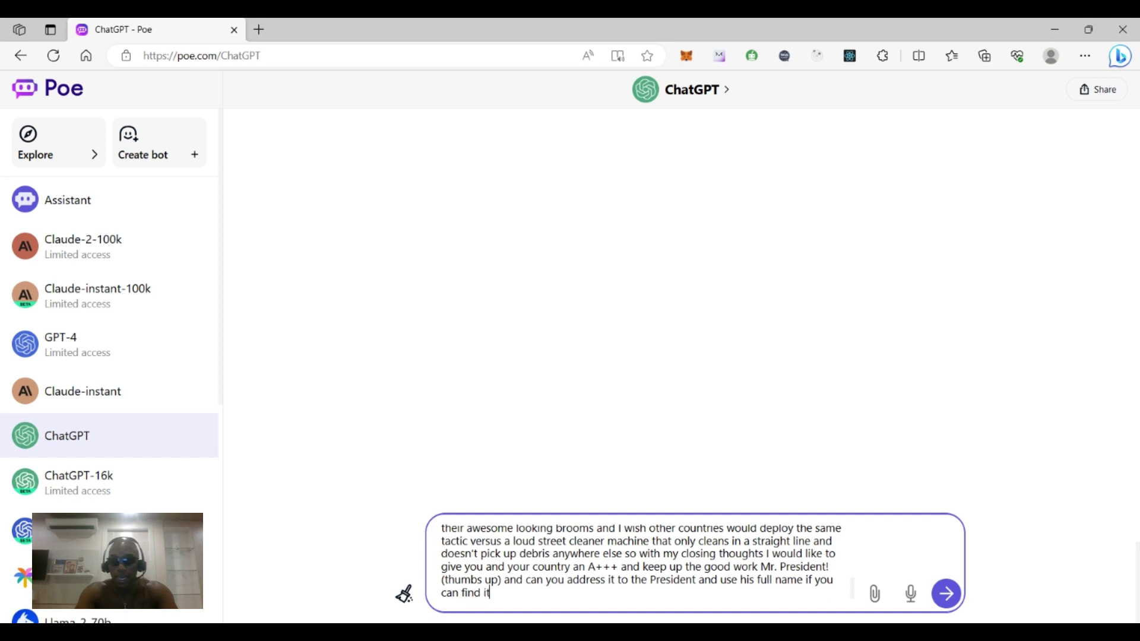
- Ask for a professional Thai-style letter signed with the user's name, calling him his most loyal supporter
{"action": "key", "text": "BackSpace"}
{"action": "type", "text": "d"}
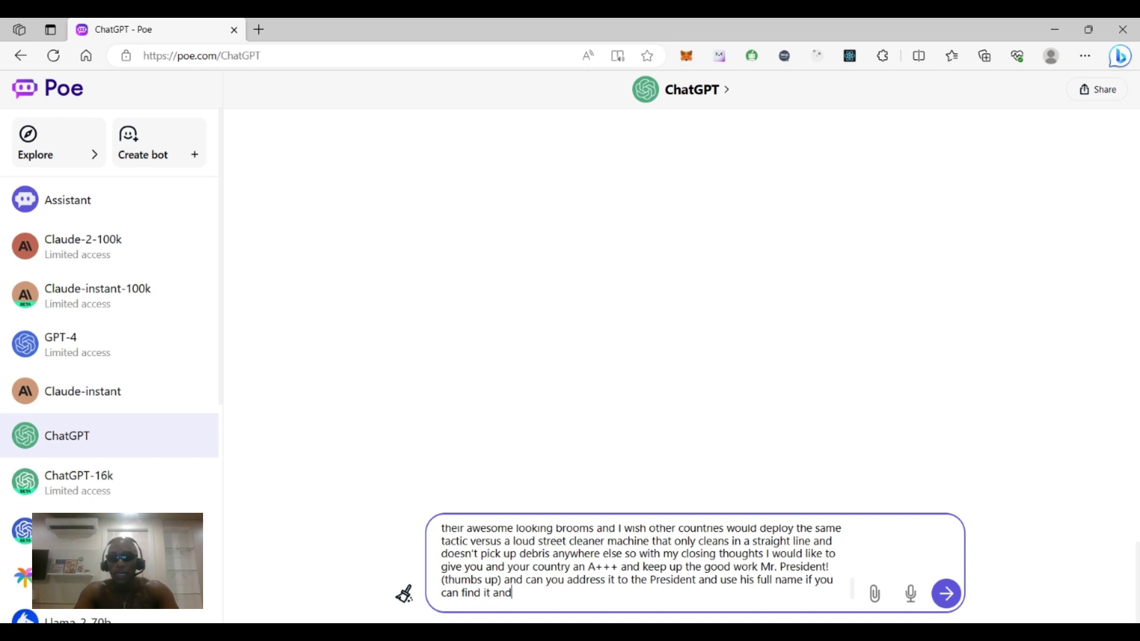
{"action": "type", "text": " make the letter"}
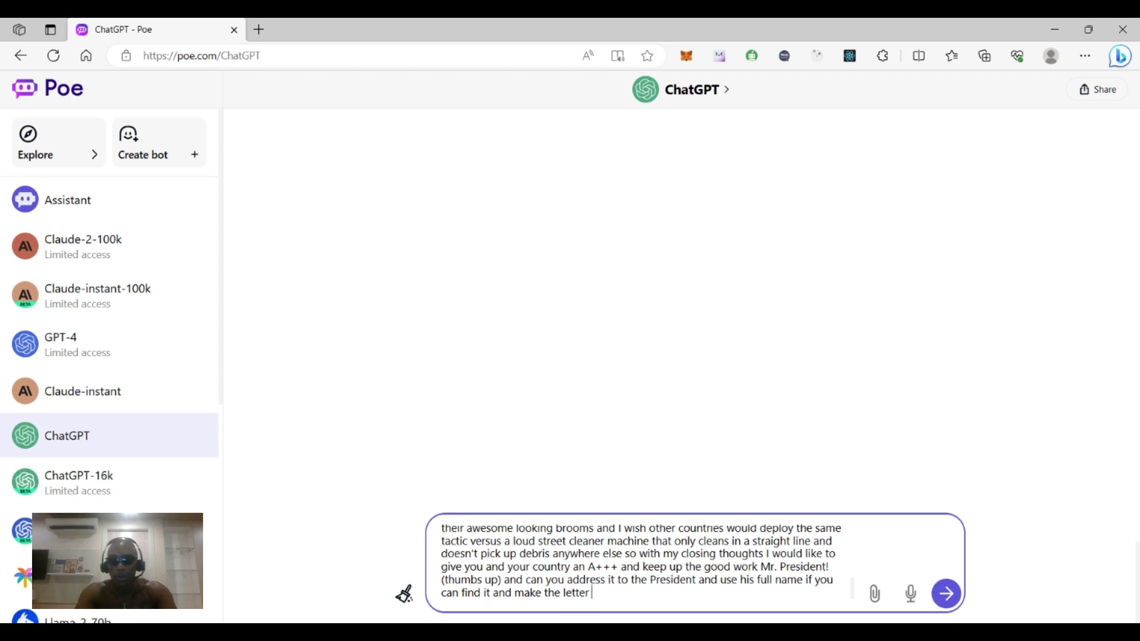
{"action": "type", "text": " of profe"}
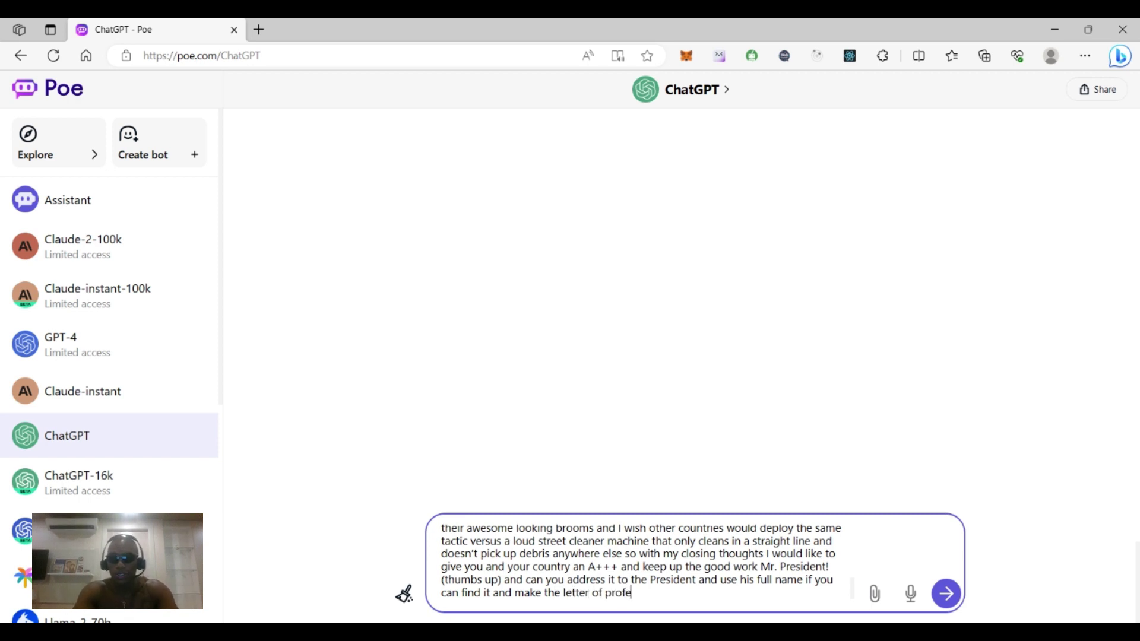
{"action": "type", "text": "ssional stan"}
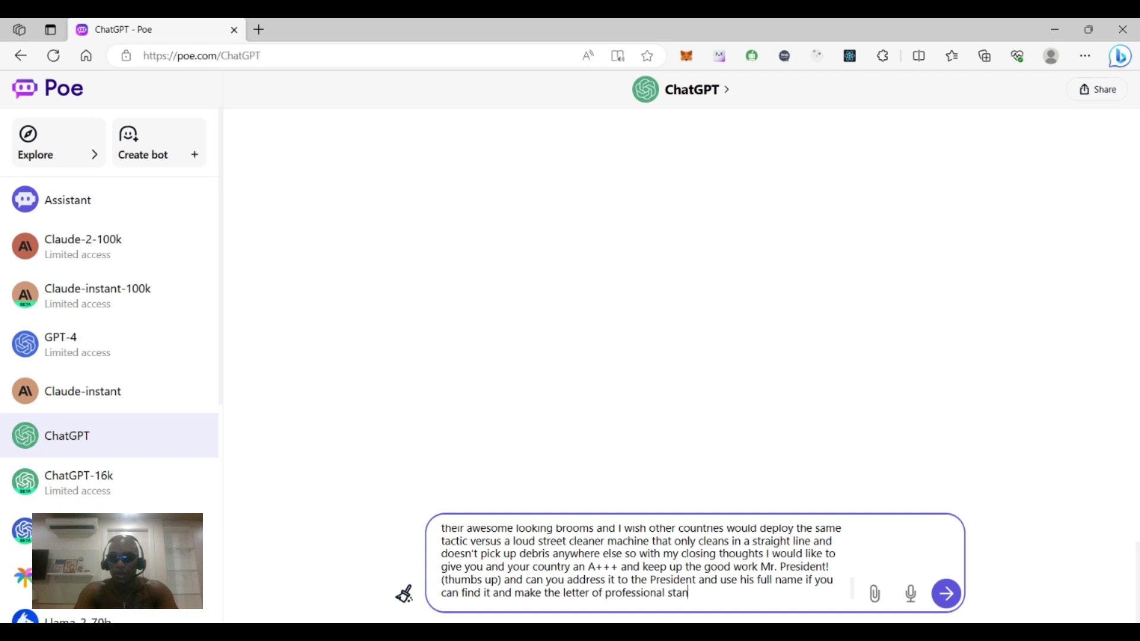
{"action": "type", "text": "dard thai st"}
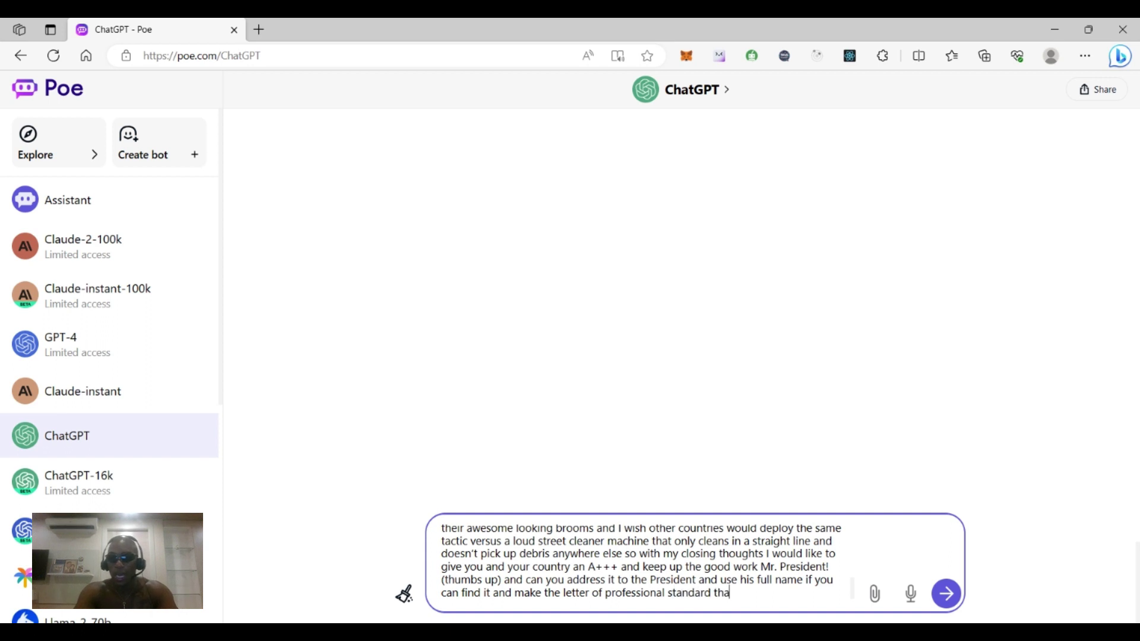
{"action": "left_click", "coordinate": [524, 592]}
{"action": "type", "text": "u"}
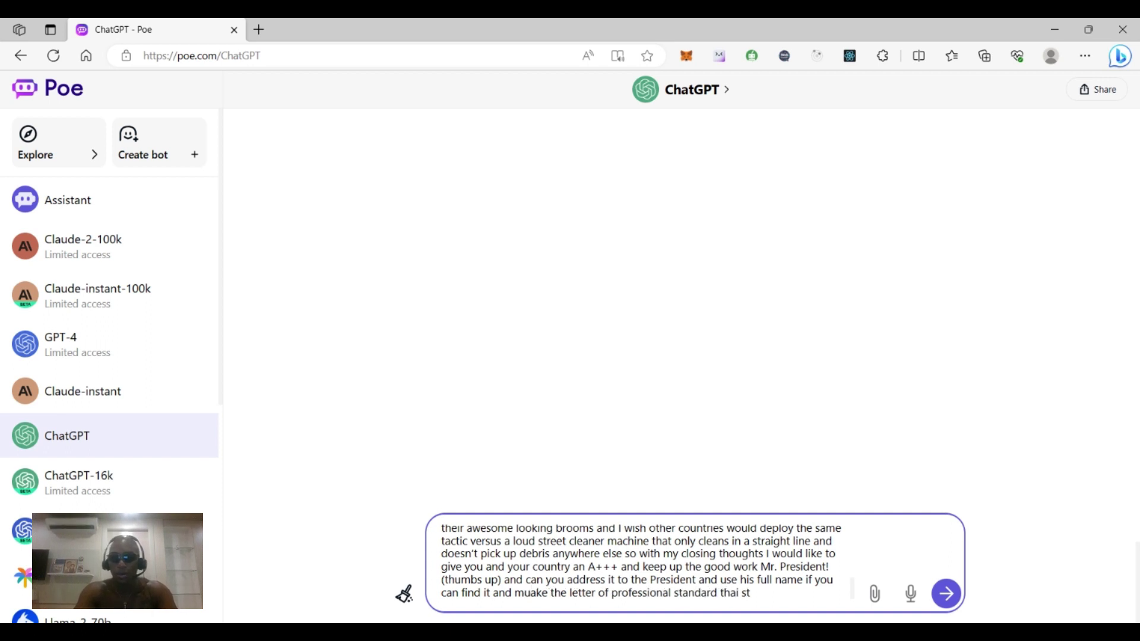
{"action": "key", "text": "BackSpace"}
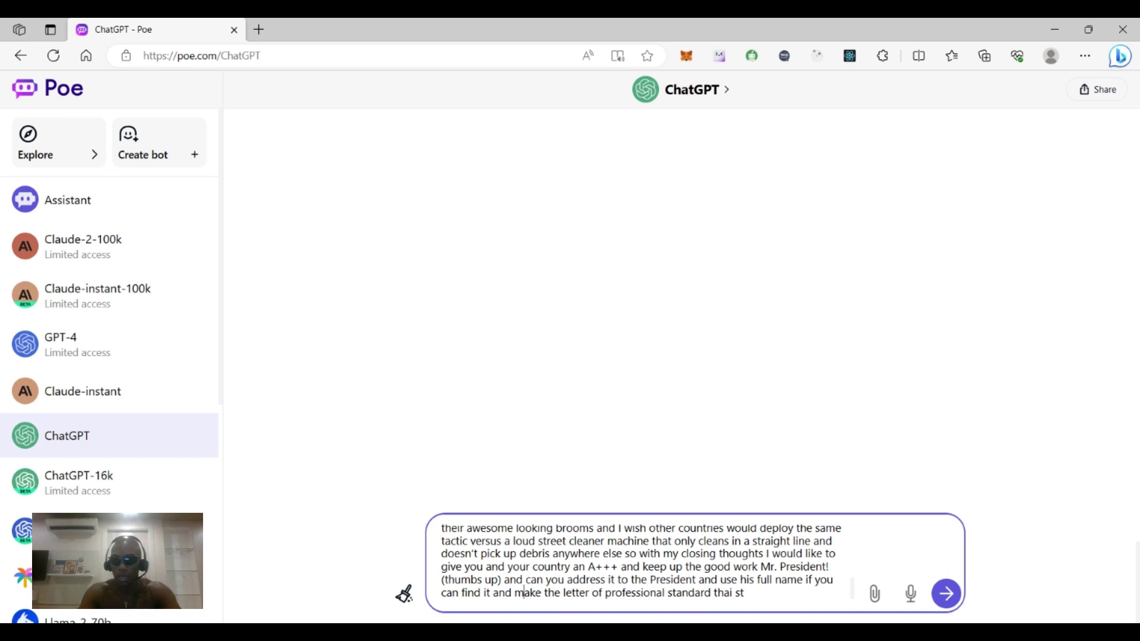
{"action": "left_click", "coordinate": [744, 592]}
{"action": "type", "text": "yle"}
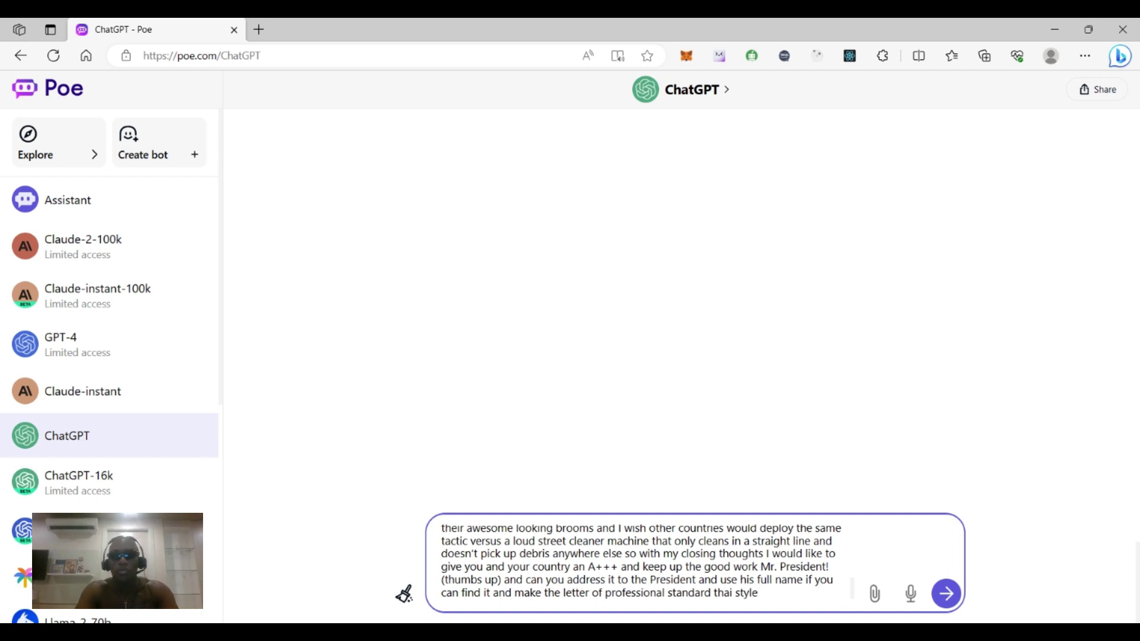
{"action": "type", "text": " adn"}
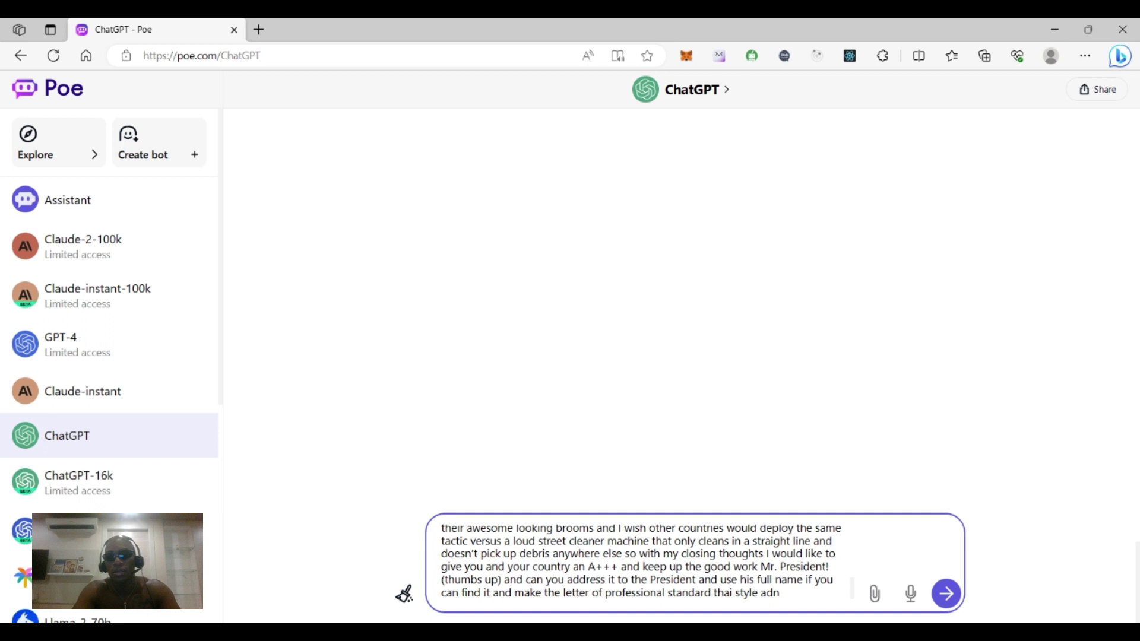
{"action": "key", "text": "BackSpace"}
{"action": "key", "text": "BackSpace"}
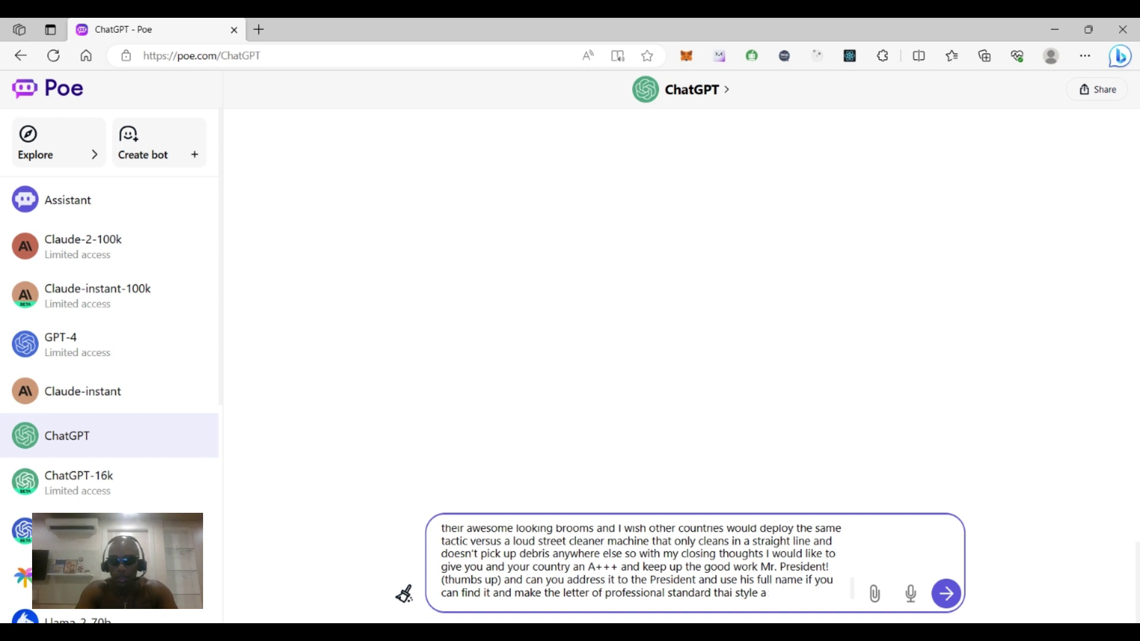
{"action": "type", "text": "nd"}
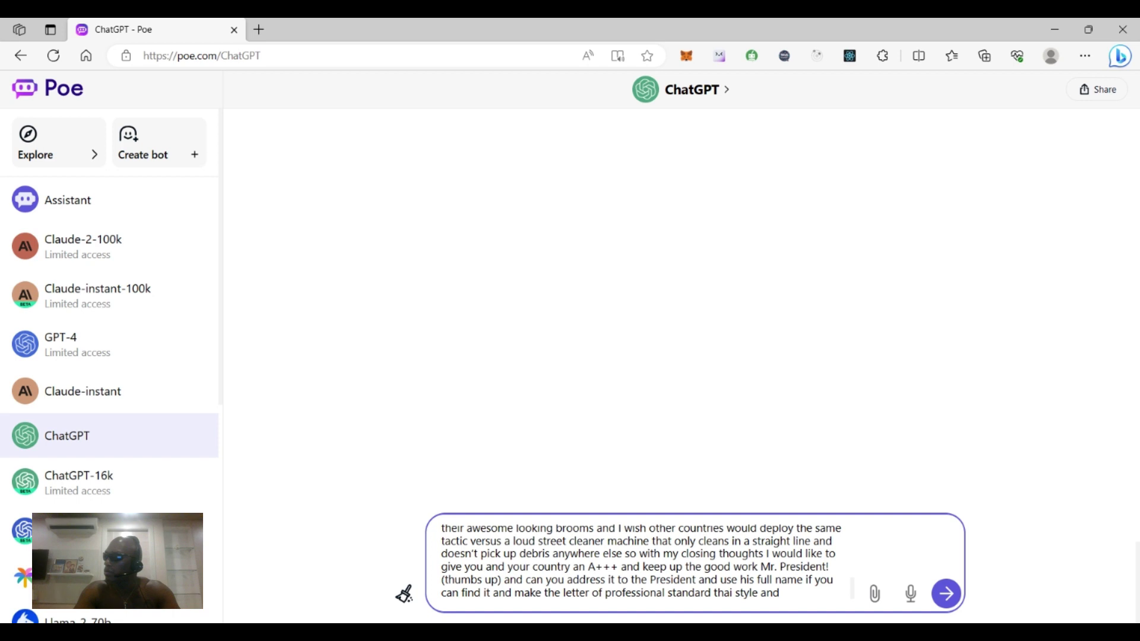
{"action": "type", "text": " have it add"}
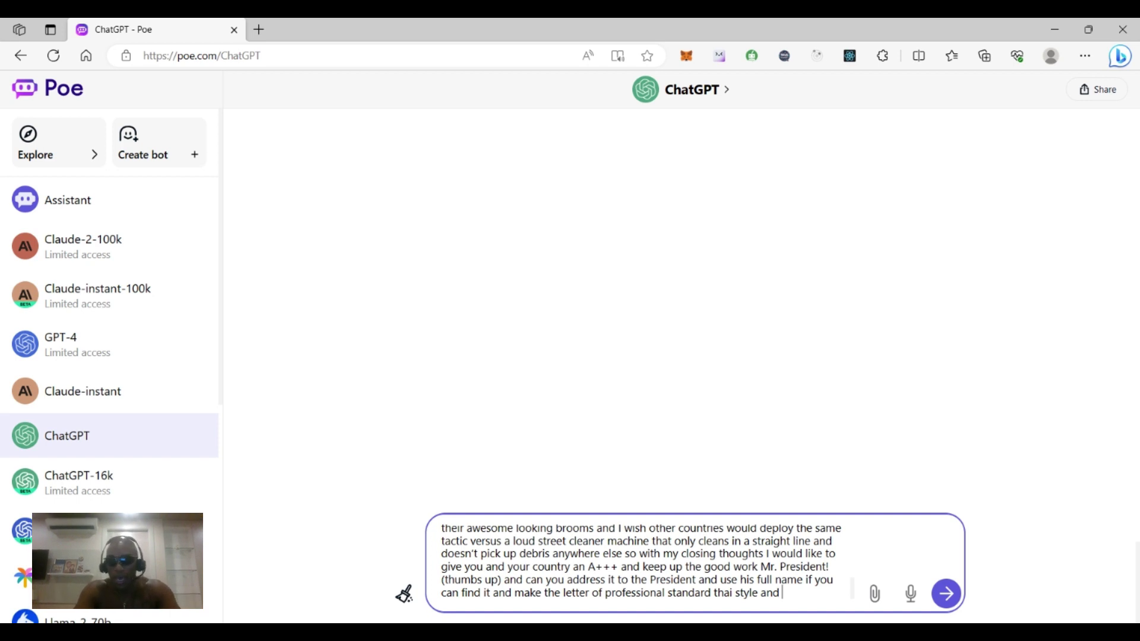
{"action": "type", "text": "ress"}
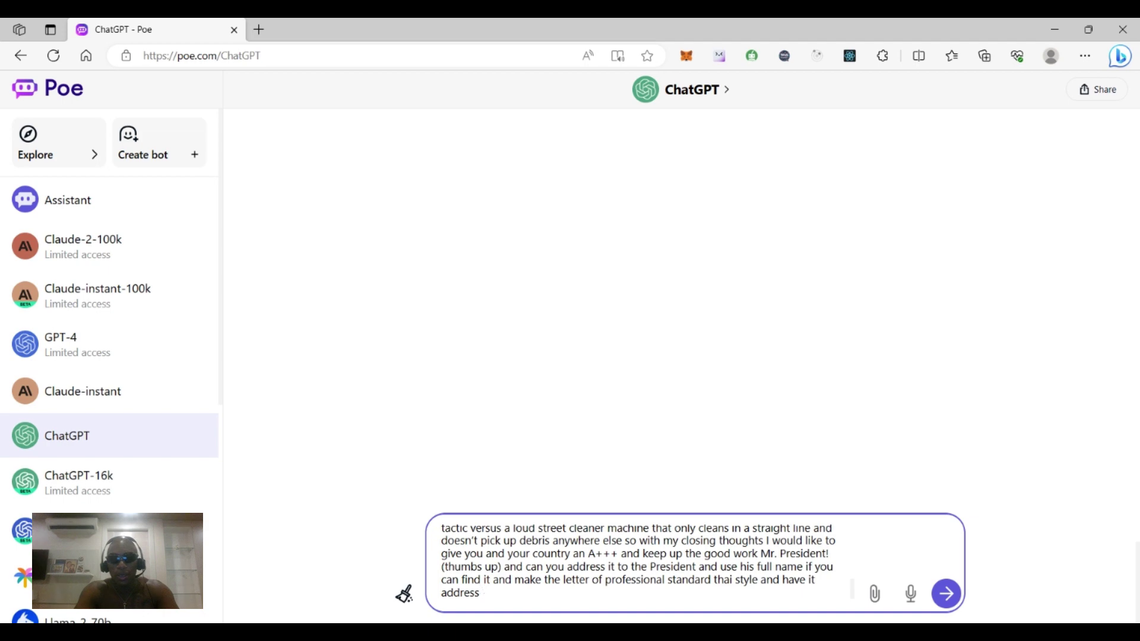
{"action": "key", "text": "BackSpace"}
{"action": "type", "text": "ed by me (Lam"}
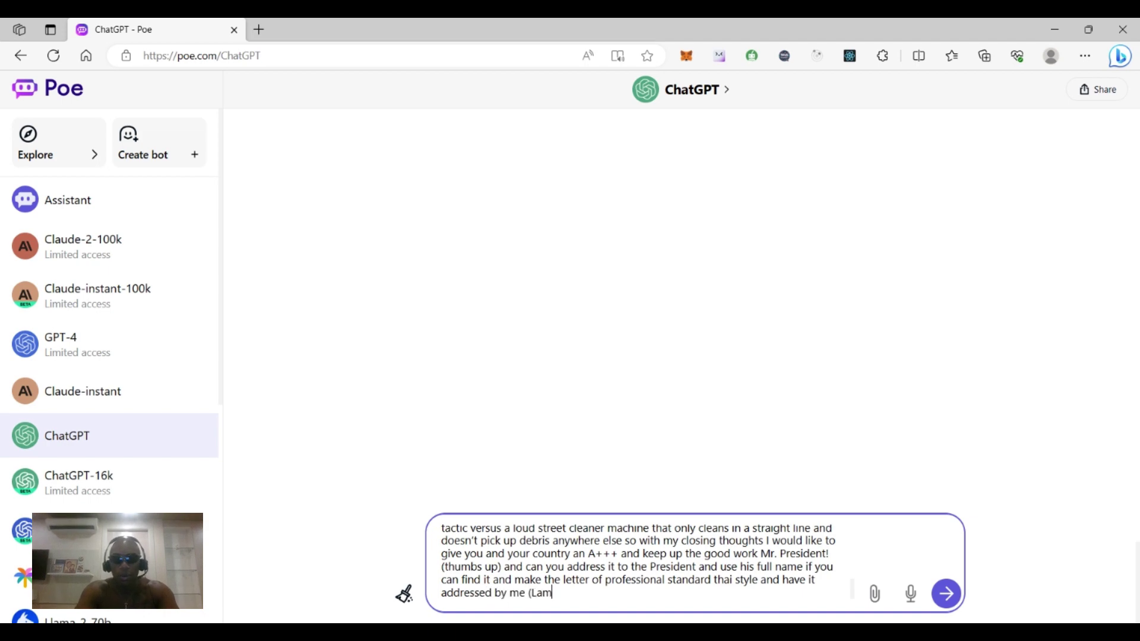
{"action": "type", "text": "ar Myers)"}
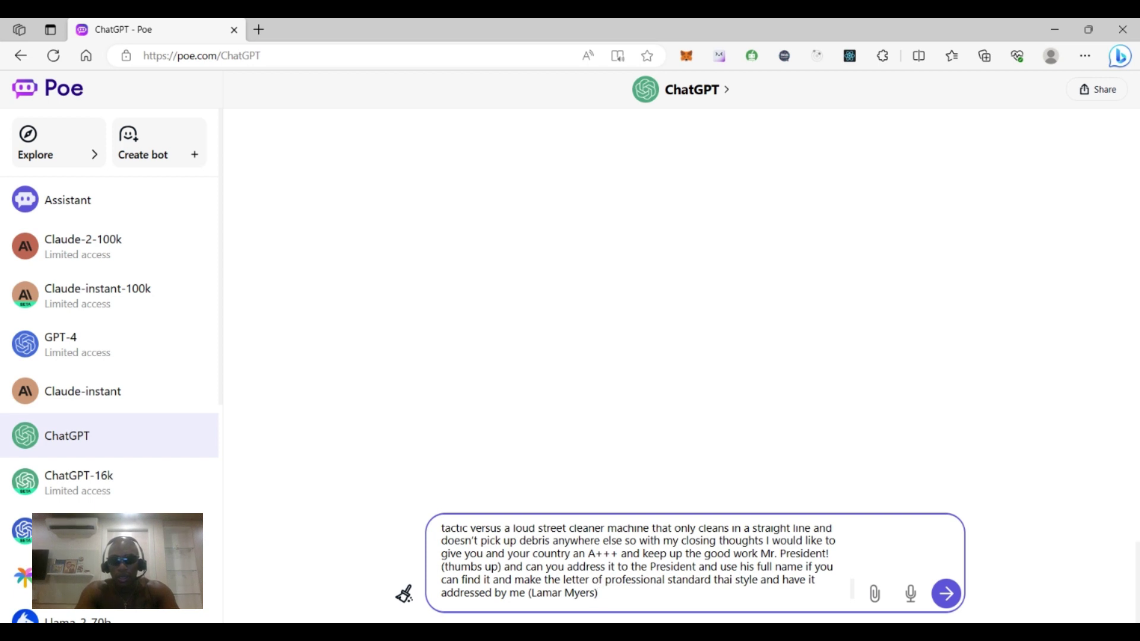
{"action": "type", "text": " and mention that I am "}
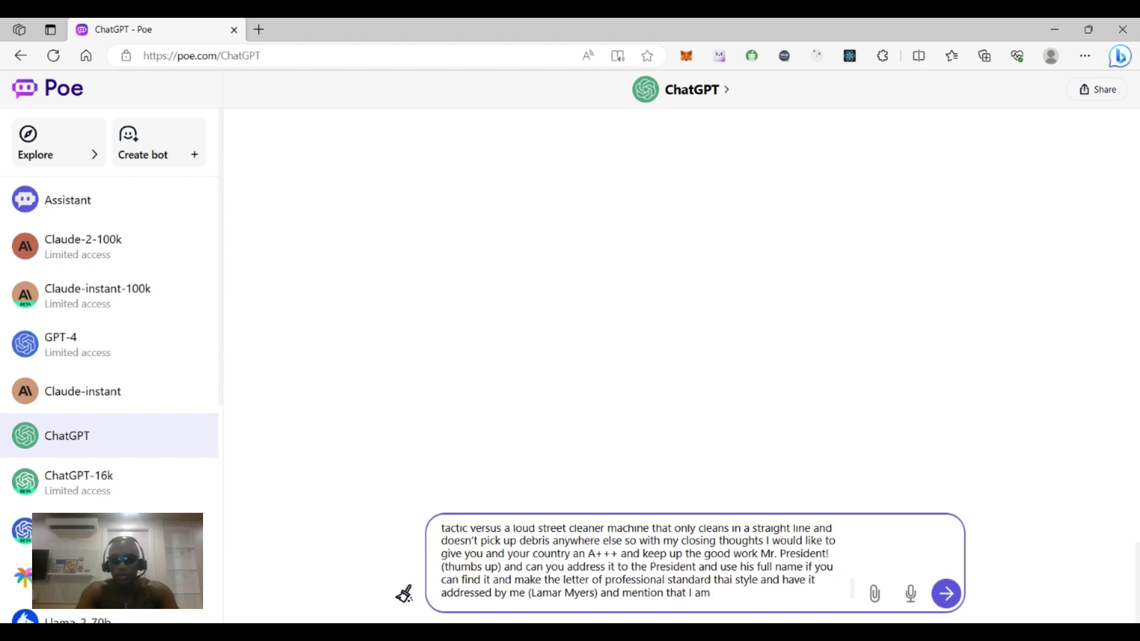
{"action": "type", "text": "or will be his most "}
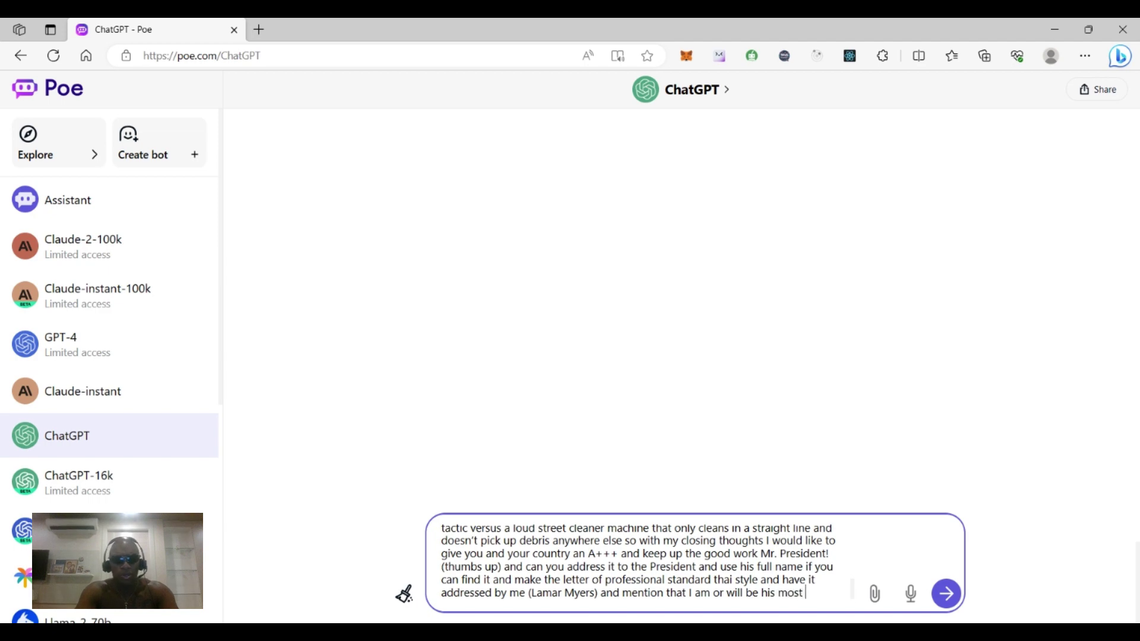
{"action": "type", "text": "loyal and fa"}
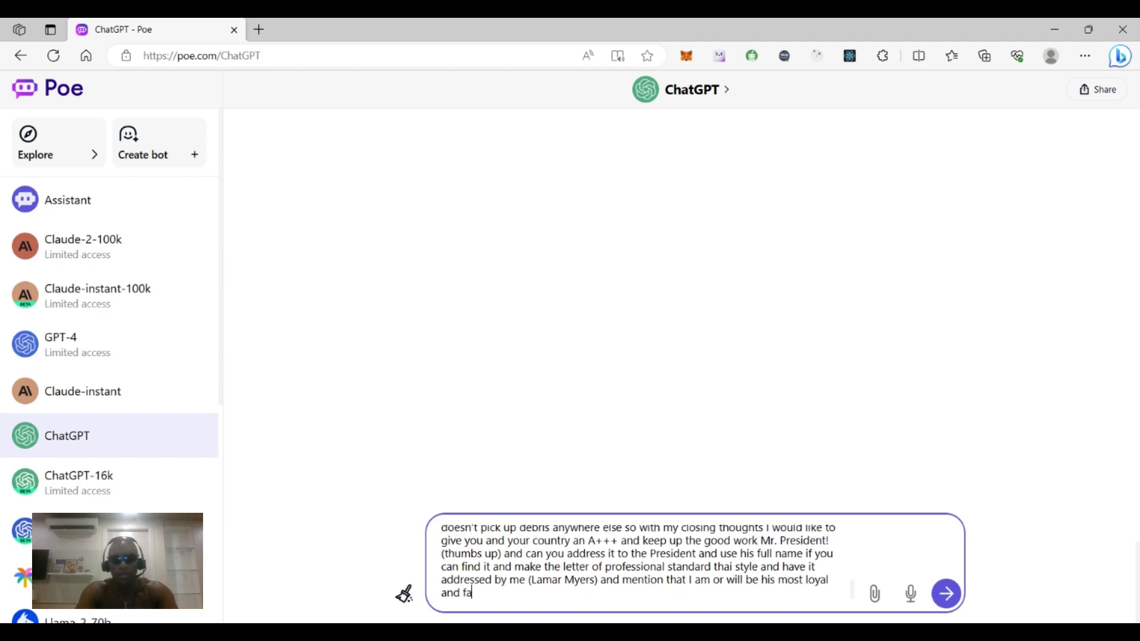
{"action": "type", "text": "vorite "}
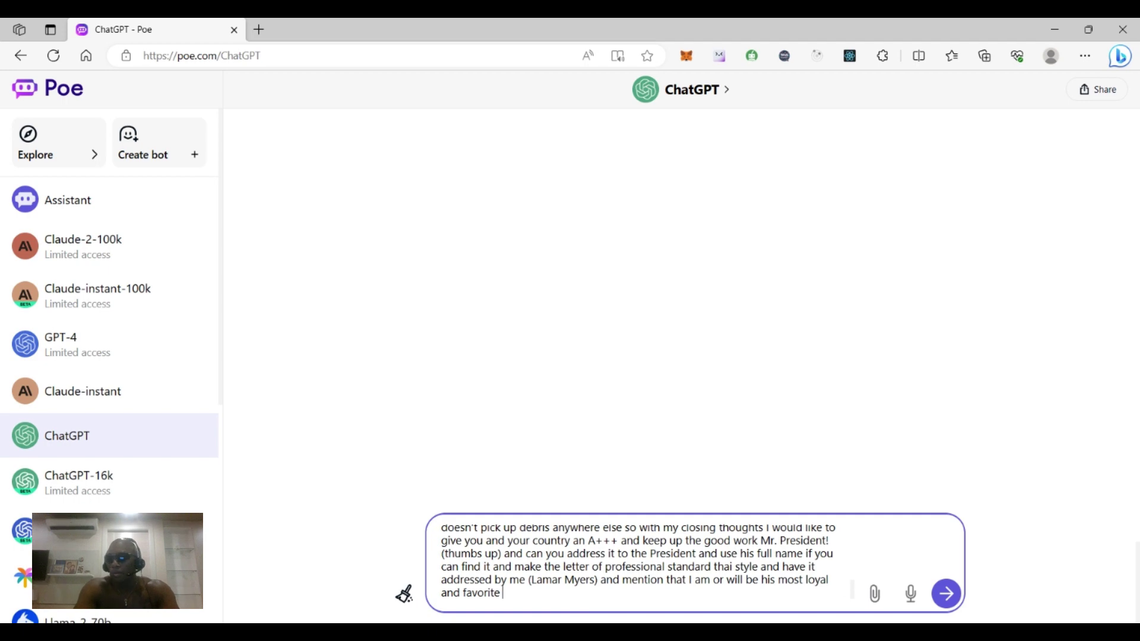
{"action": "type", "text": "expa"}
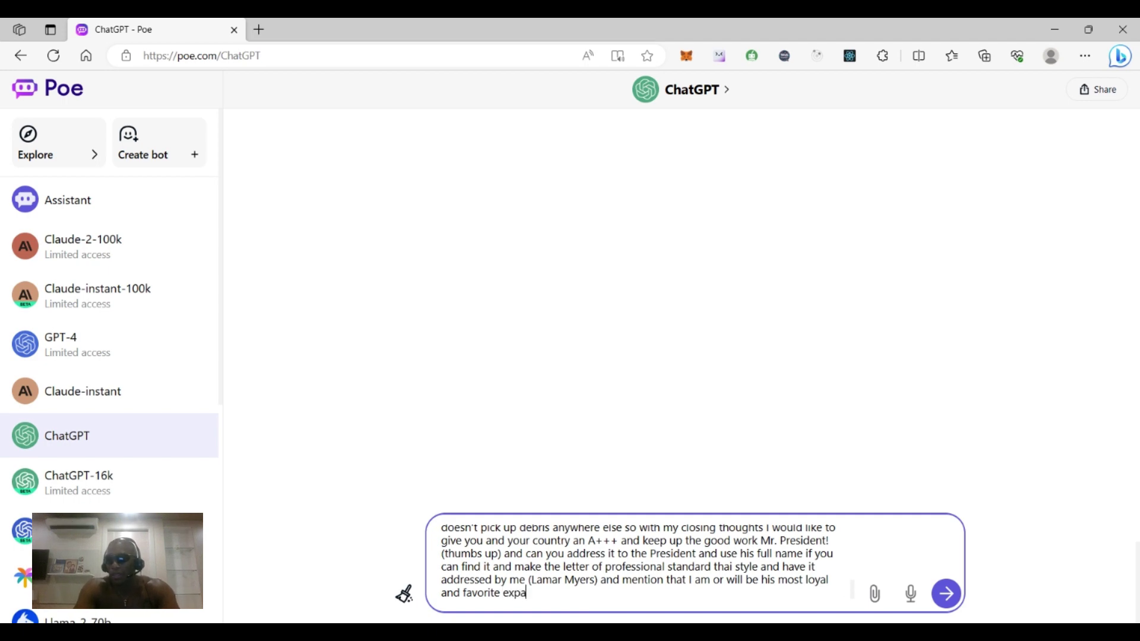
{"action": "type", "text": "t or digital no"}
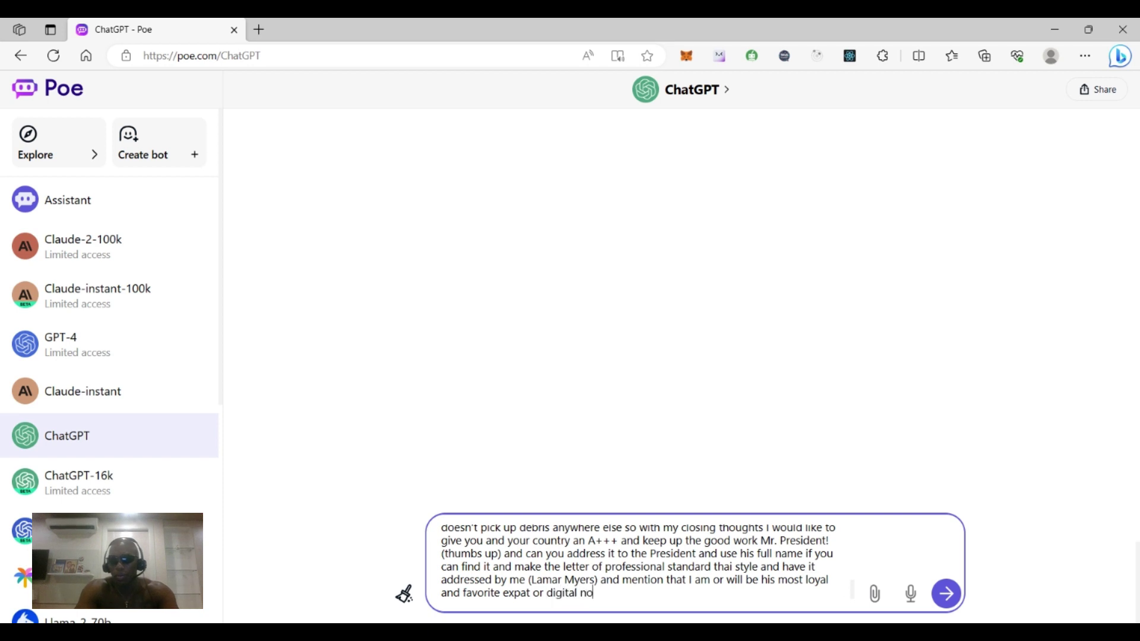
- Add 'give it some sas' and 'make sure the grammar is perfect', then send the request
{"action": "type", "text": "mad and"}
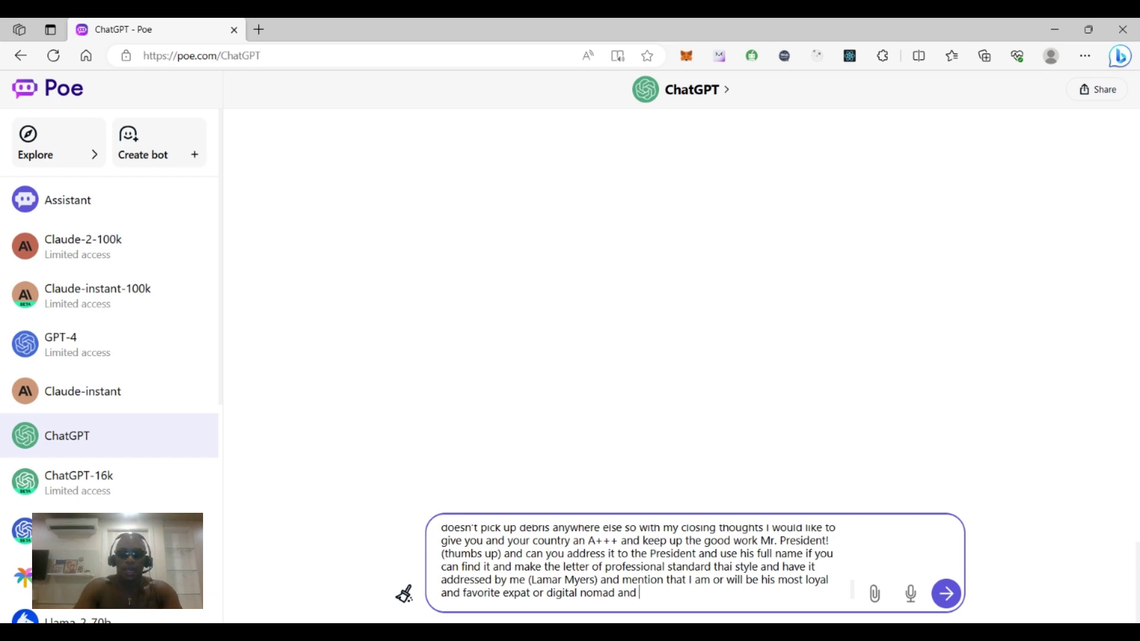
{"action": "type", "text": "give it"}
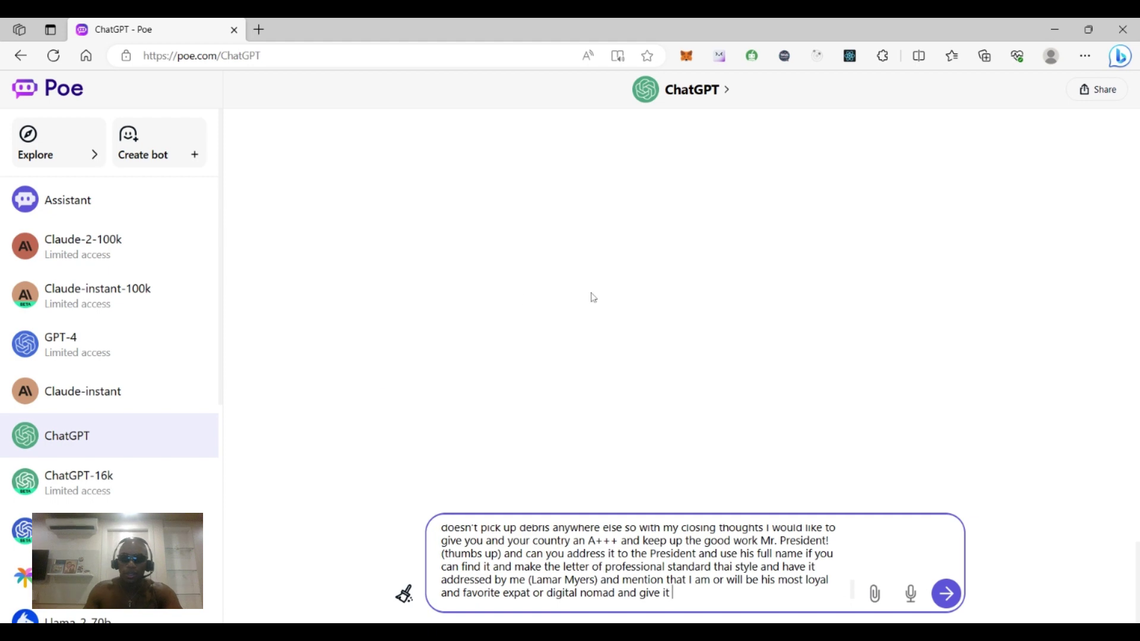
{"action": "type", "text": " some sas"}
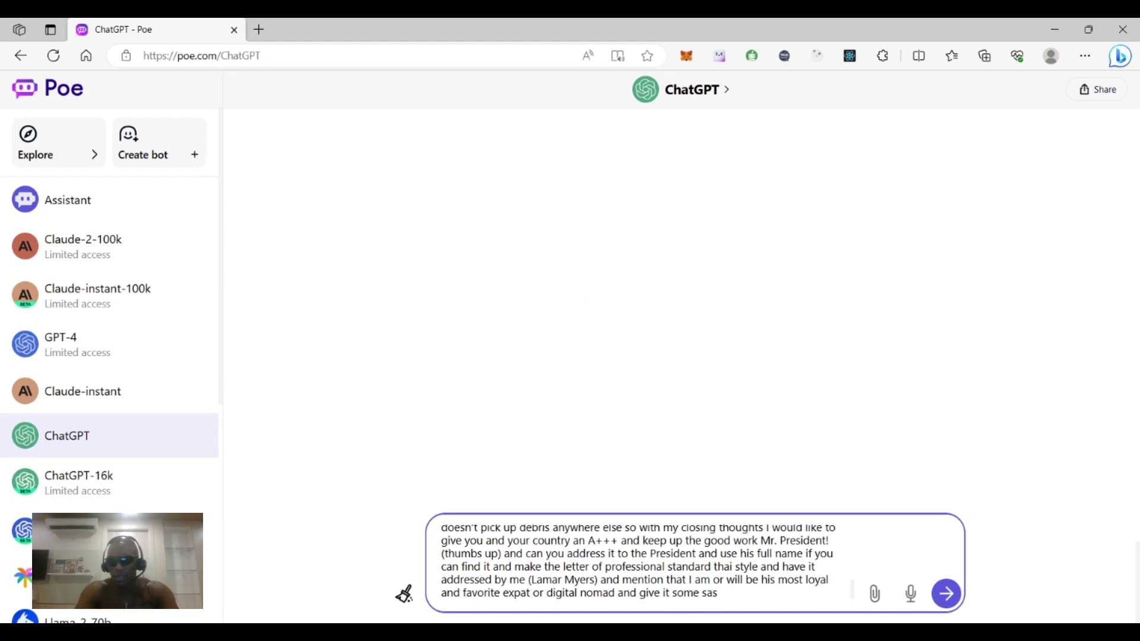
{"action": "type", "text": " nad"}
{"action": "key", "text": "BackSpace"}
{"action": "key", "text": "BackSpace"}
{"action": "key", "text": "BackSpace"}
{"action": "key", "text": "BackSpace"}
{"action": "type", "text": "and make"}
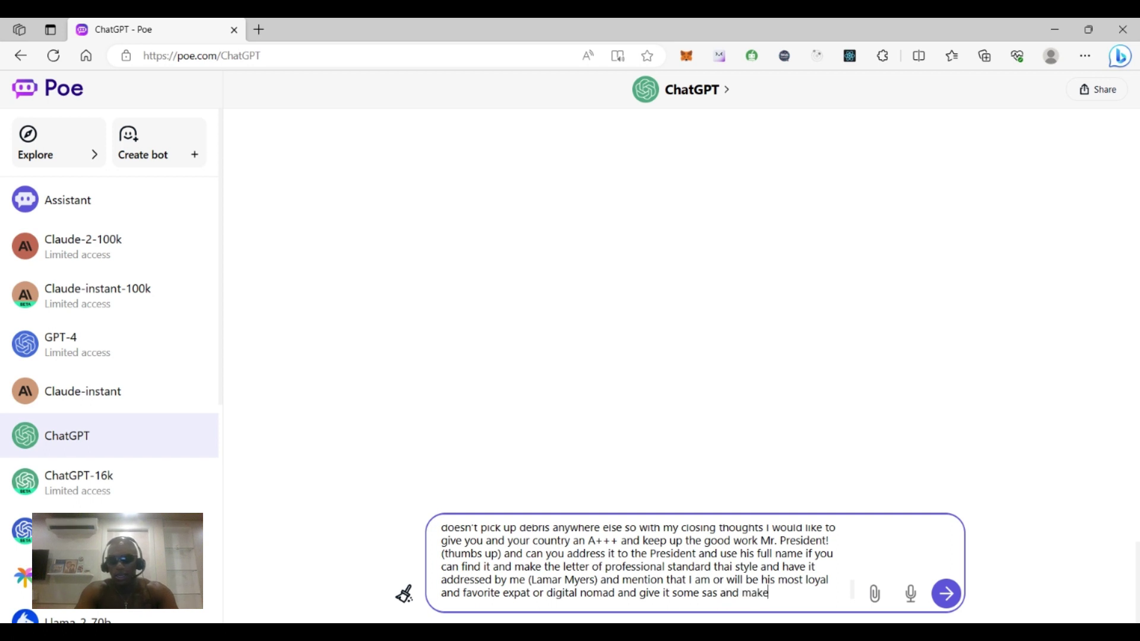
{"action": "key", "text": "BackSpace"}
{"action": "key", "text": "BackSpace"}
{"action": "key", "text": "BackSpace"}
{"action": "key", "text": "BackSpace"}
{"action": "key", "text": "BackSpace"}
{"action": "key", "text": "BackSpace"}
{"action": "key", "text": "BackSpace"}
{"action": "type", "text": "d make sure the gramma"}
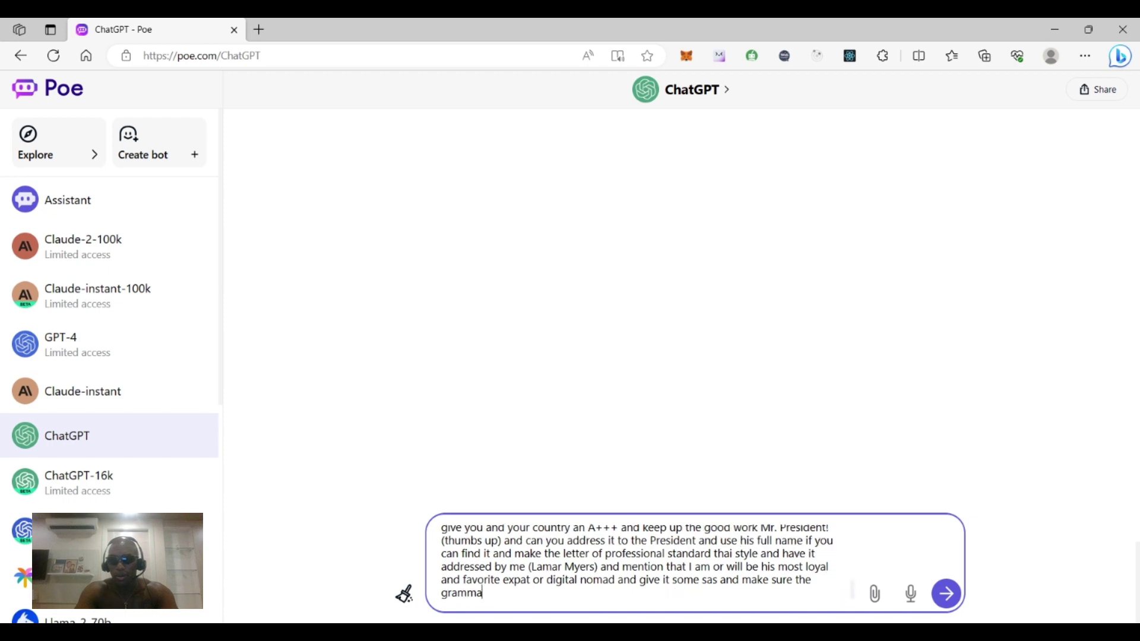
{"action": "type", "text": "r is perfect"}
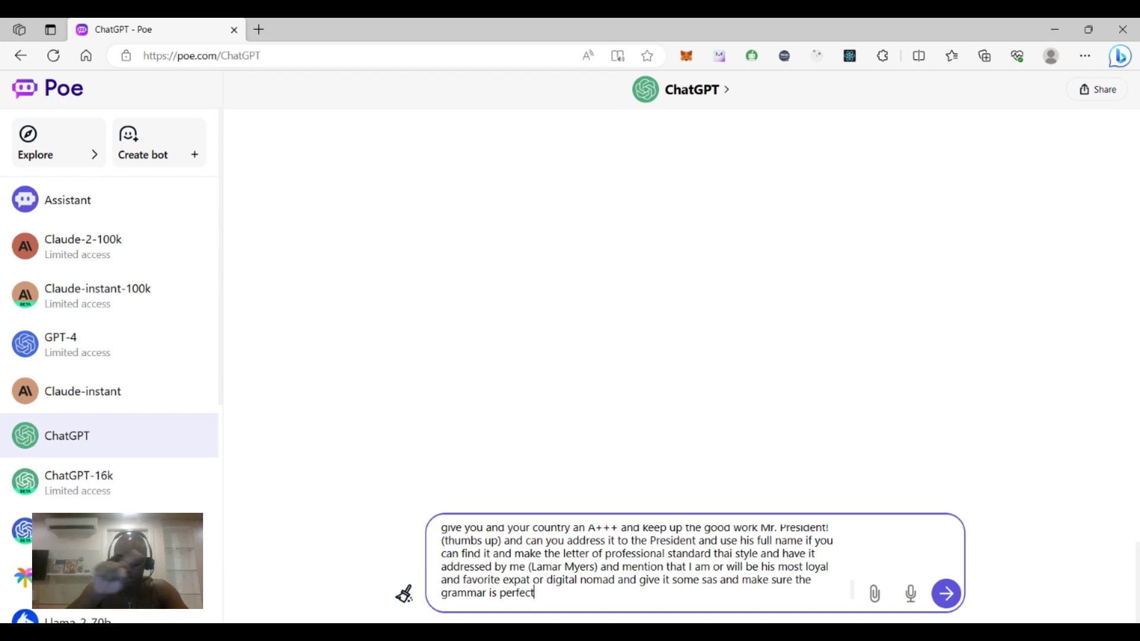
{"action": "key", "text": "Return"}
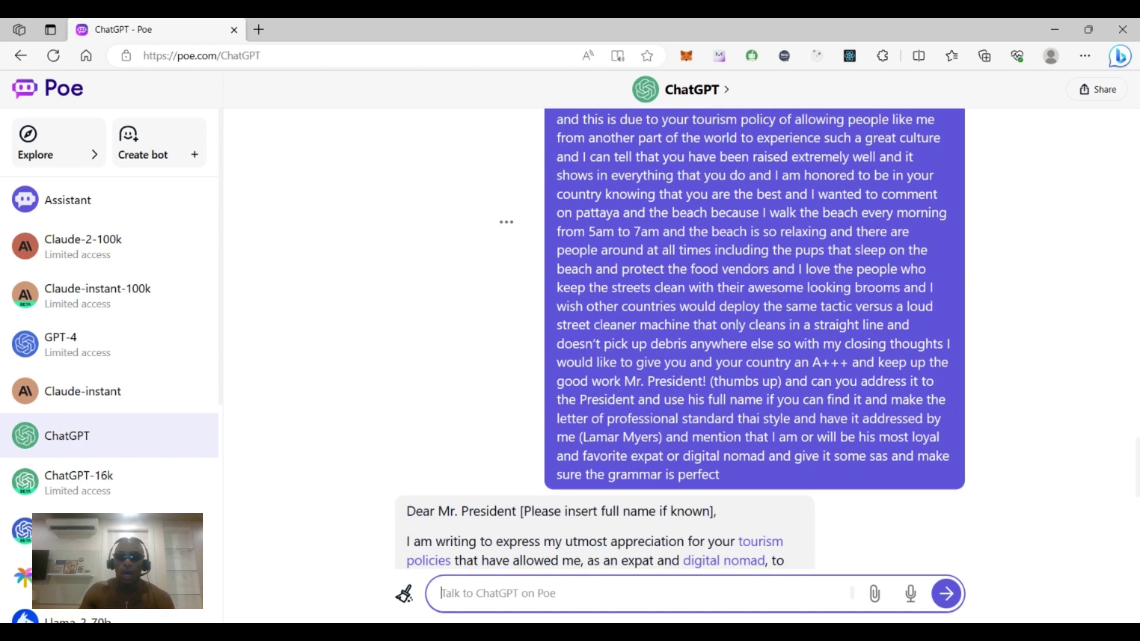
- Scroll over the letter's opening paragraphs on tourism policies, food variety and Pattaya beach walks
{"action": "scroll", "coordinate": [918, 377], "scroll_direction": "up", "scroll_amount": 2}
{"action": "scroll", "coordinate": [918, 378], "scroll_direction": "down", "scroll_amount": 10}
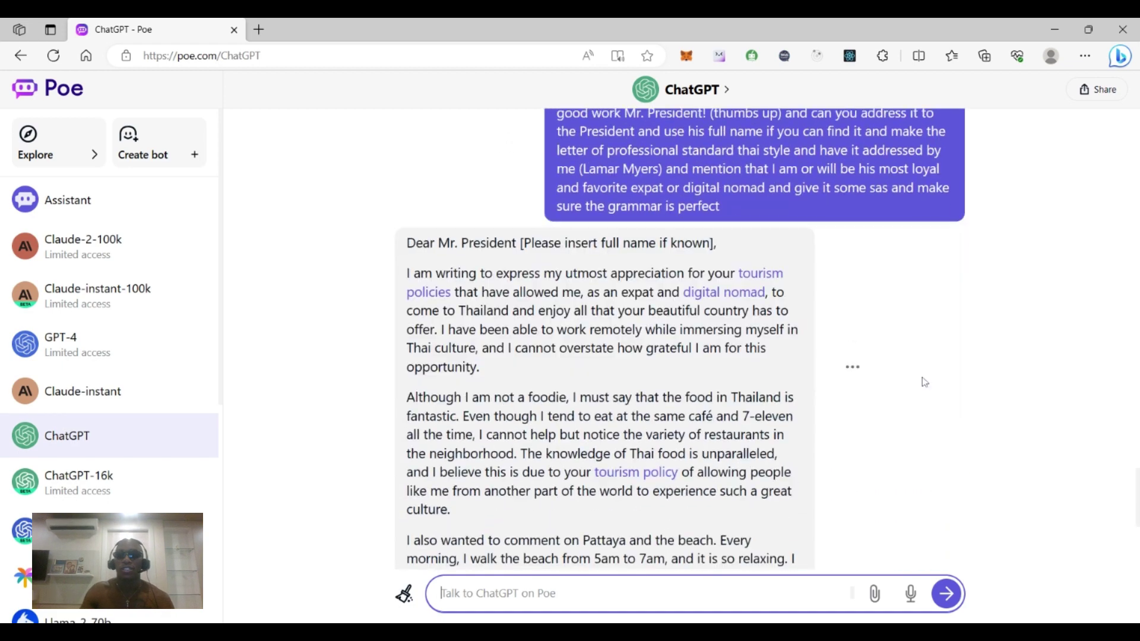
{"action": "scroll", "coordinate": [923, 384], "scroll_direction": "down", "scroll_amount": 5}
{"action": "scroll", "coordinate": [922, 389], "scroll_direction": "up", "scroll_amount": 15}
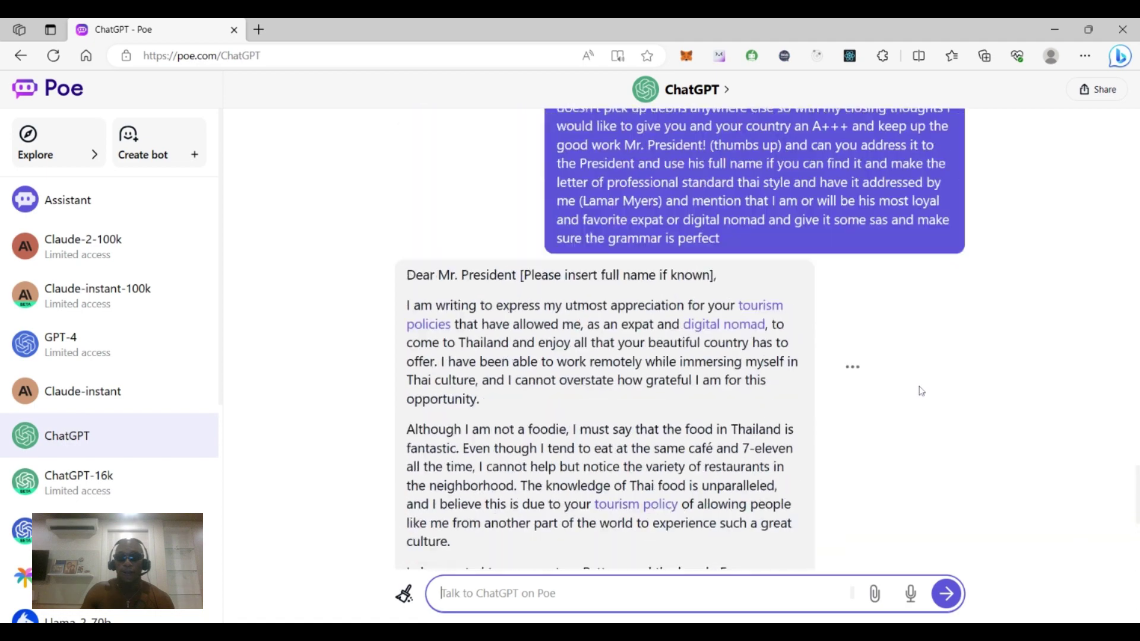
{"action": "scroll", "coordinate": [921, 391], "scroll_direction": "down", "scroll_amount": 2}
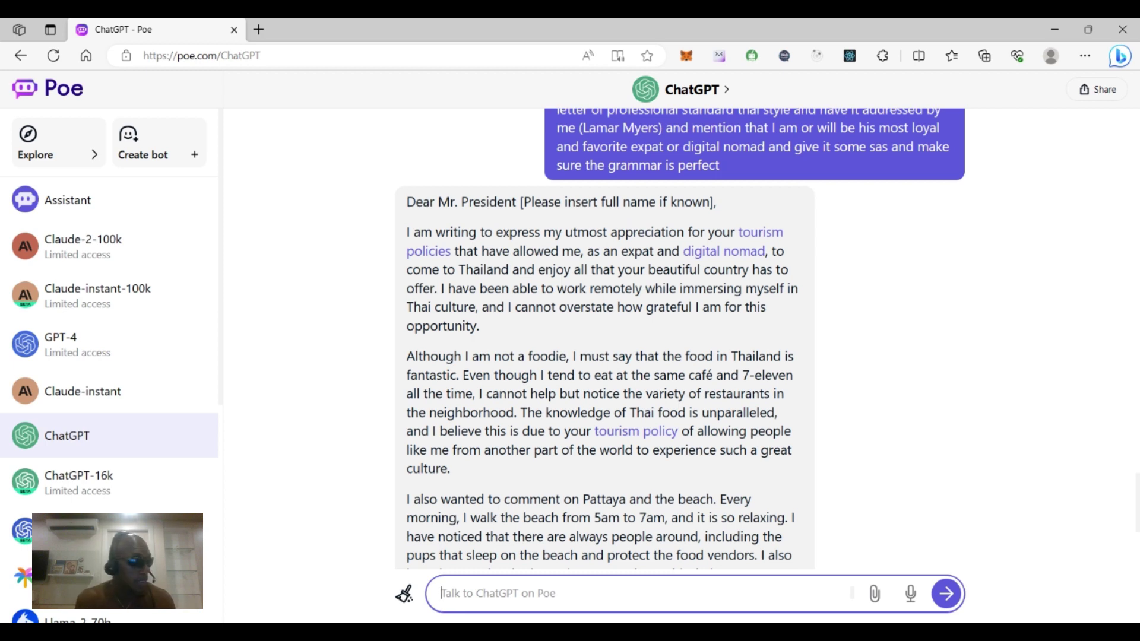
- Scroll down through the letter's self-introduction and expat digital nomad paragraphs
{"action": "scroll", "coordinate": [974, 399], "scroll_direction": "down", "scroll_amount": 4}
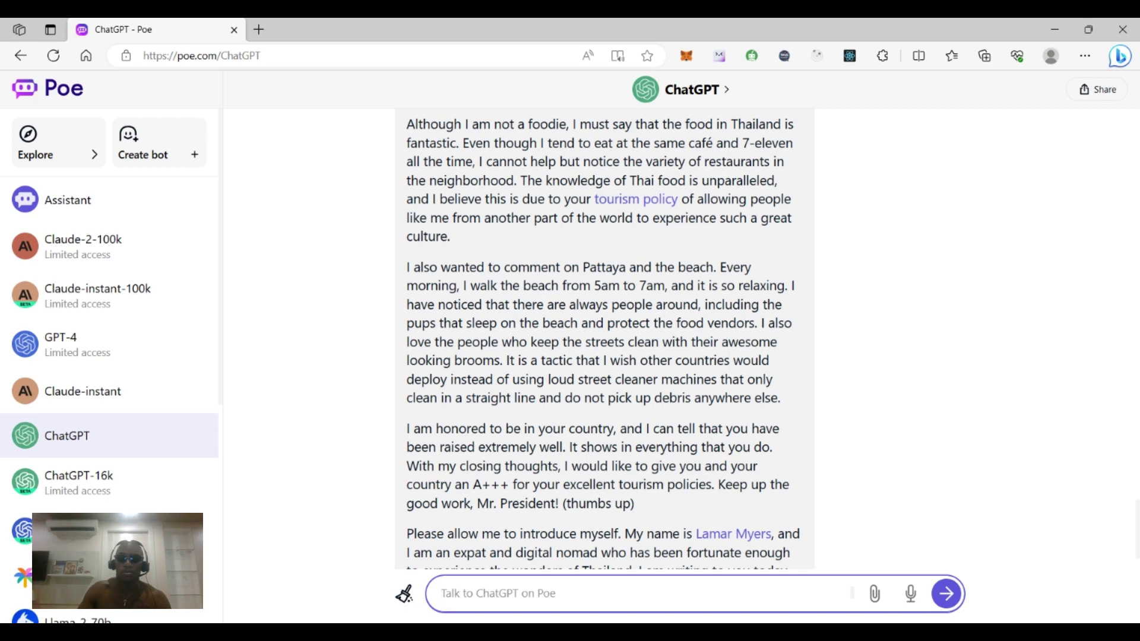
{"action": "scroll", "coordinate": [1057, 386], "scroll_direction": "down", "scroll_amount": 2}
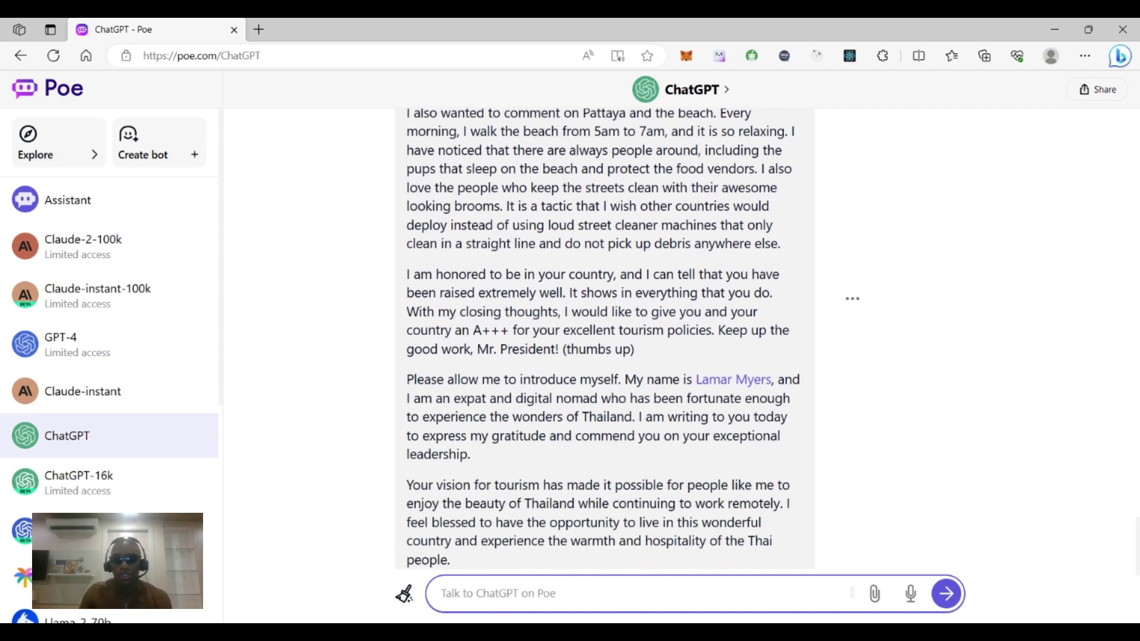
{"action": "scroll", "coordinate": [866, 440], "scroll_direction": "down", "scroll_amount": 1}
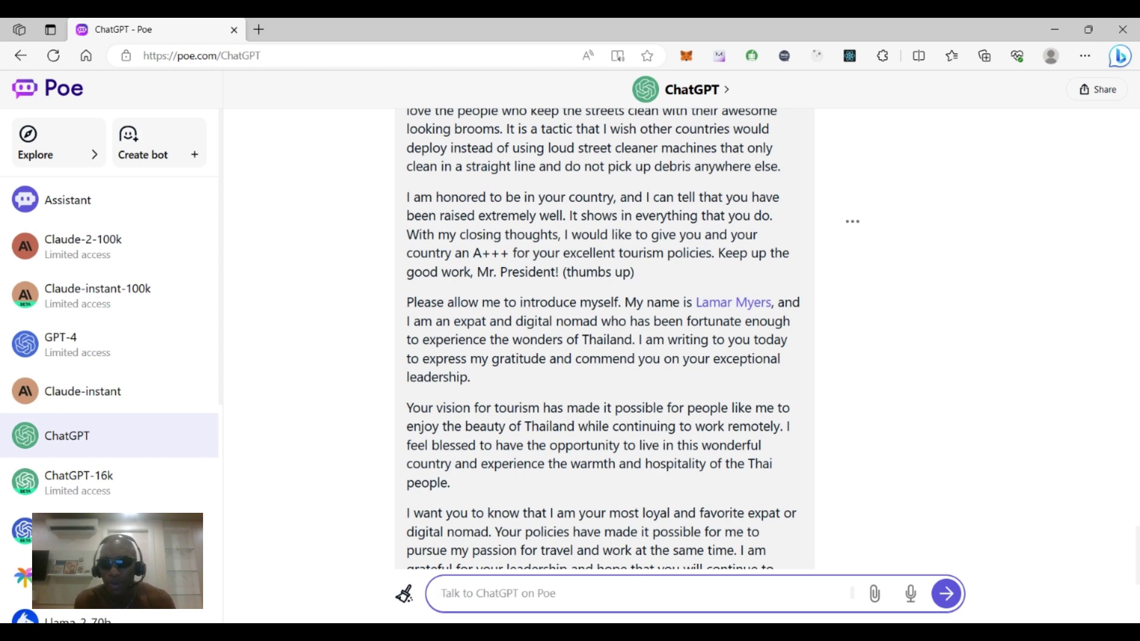
- Scroll down to the letter's closing 'Sincerely' and signature
{"action": "scroll", "coordinate": [815, 427], "scroll_direction": "down", "scroll_amount": 4}
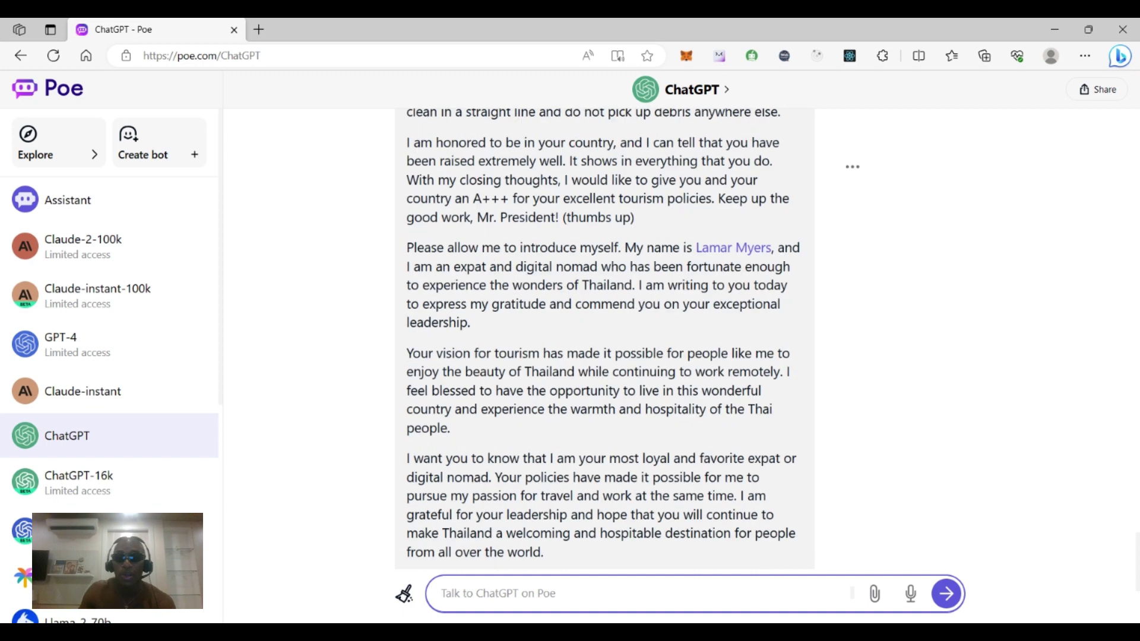